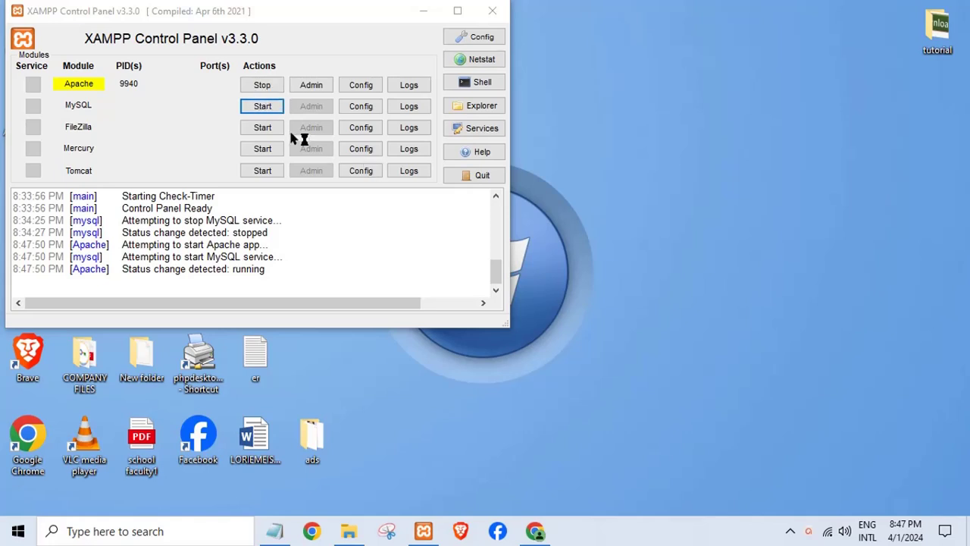
# Check the Apache and MySQL services in the XAMPP Control Panel and bring the Chrome window to the front.
pyautogui.click(544, 535)
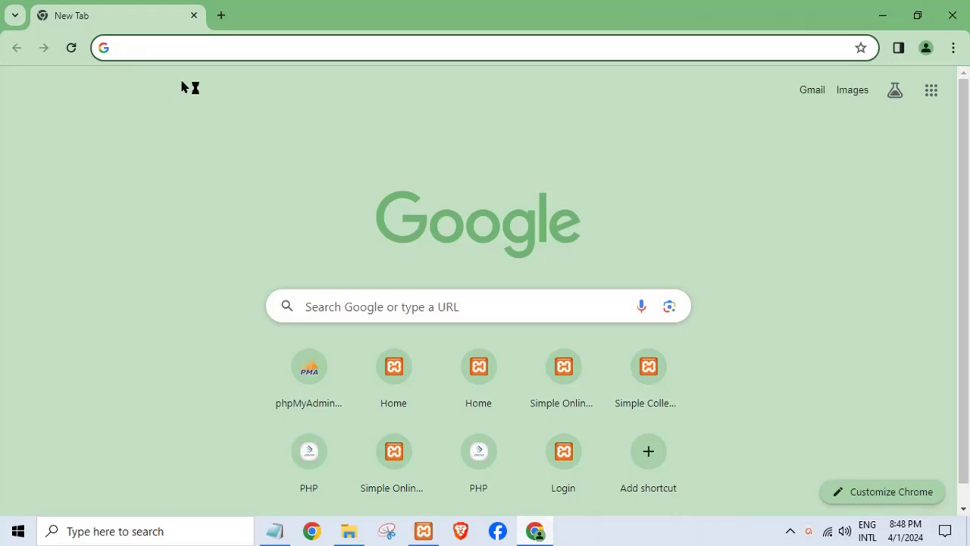
pyautogui.click(882, 15)
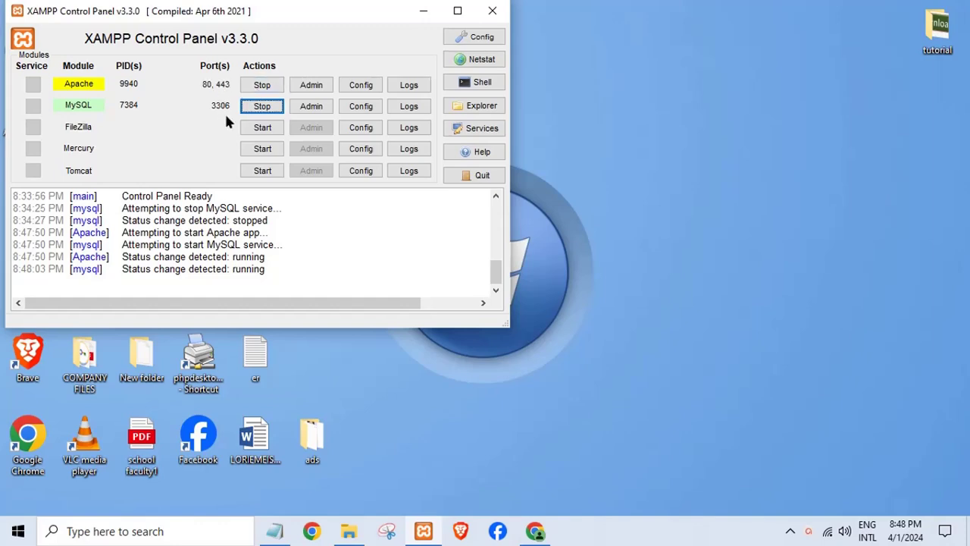
pyautogui.click(537, 532)
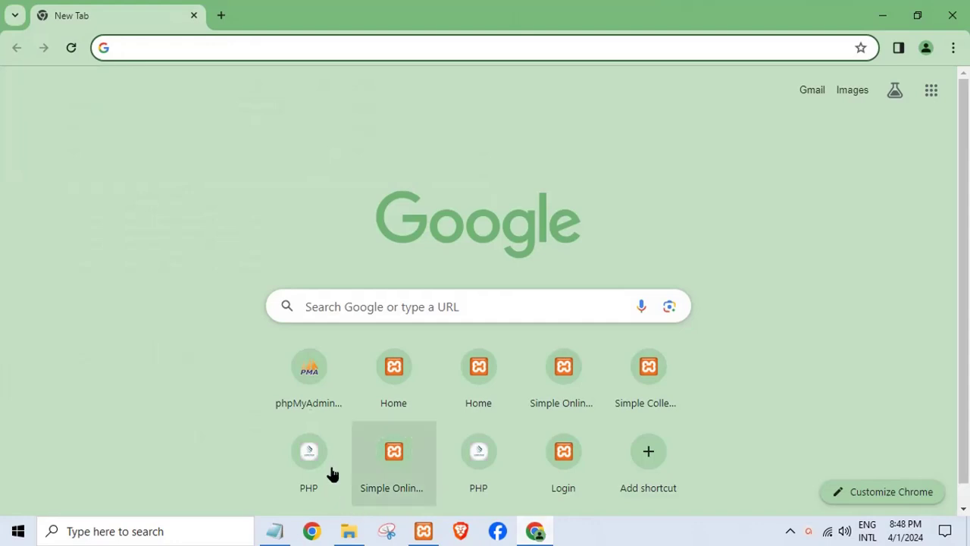
# Switch to Notepad and replace its text with "type localhost any browser".
pyautogui.click(282, 530)
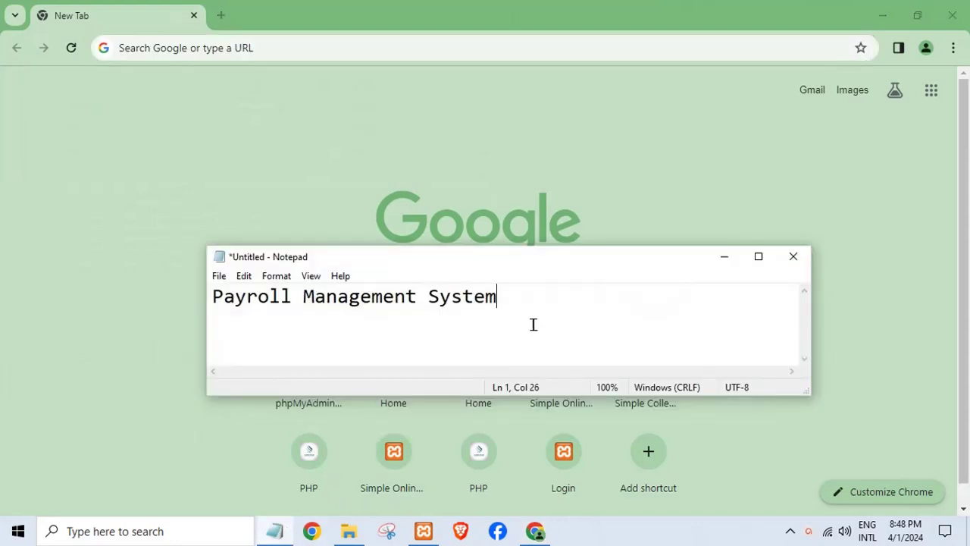
pyautogui.moveTo(533, 325); pyautogui.dragTo(1, 184)
pyautogui.write('ty')
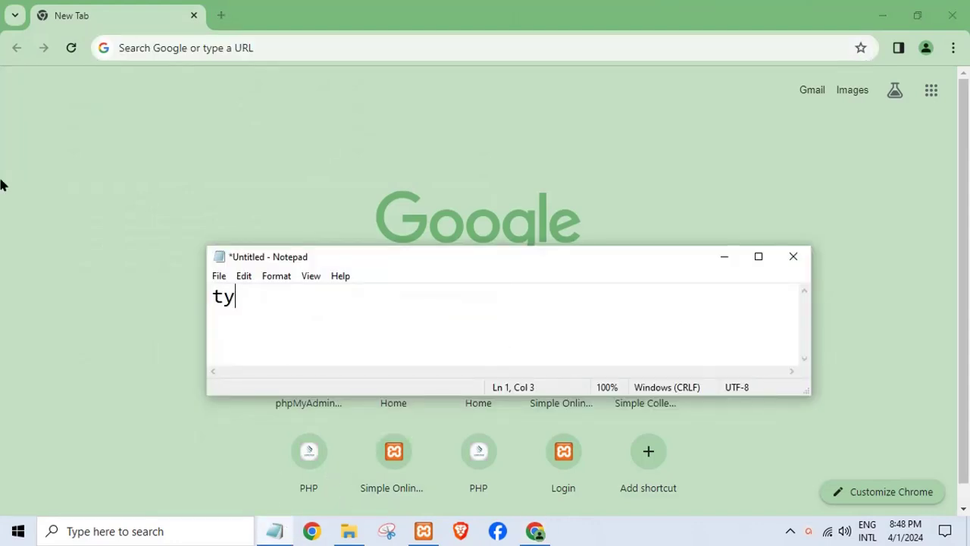
pyautogui.write('pe loc')
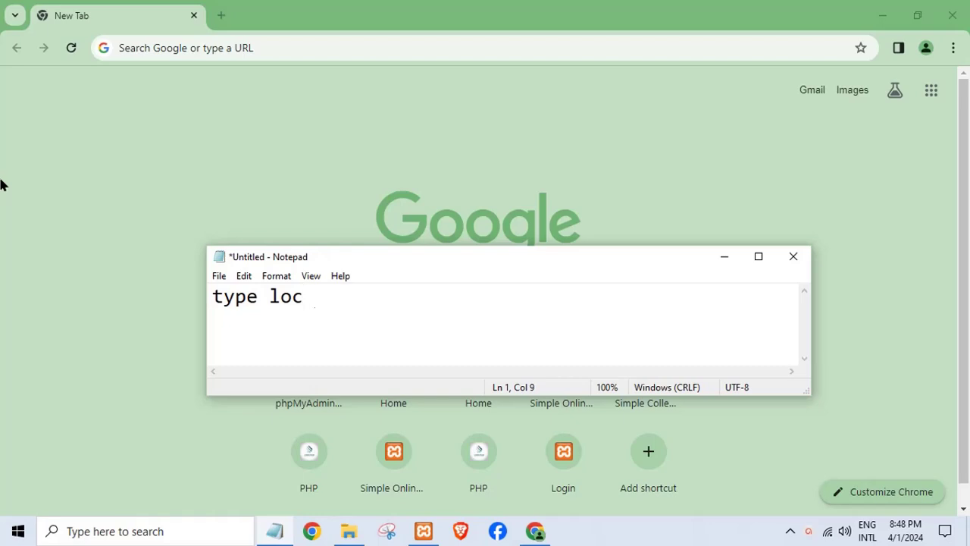
pyautogui.write('alhost any')
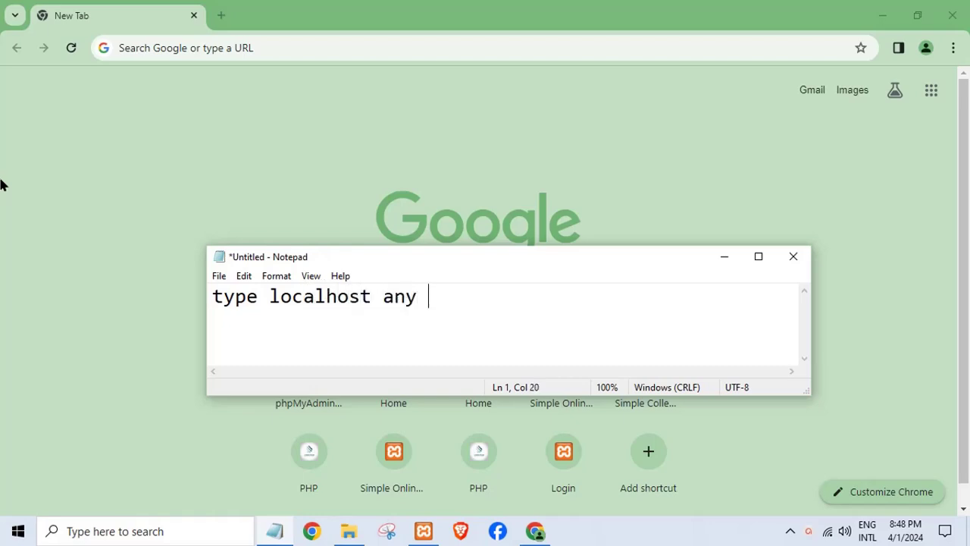
pyautogui.write(' browser')
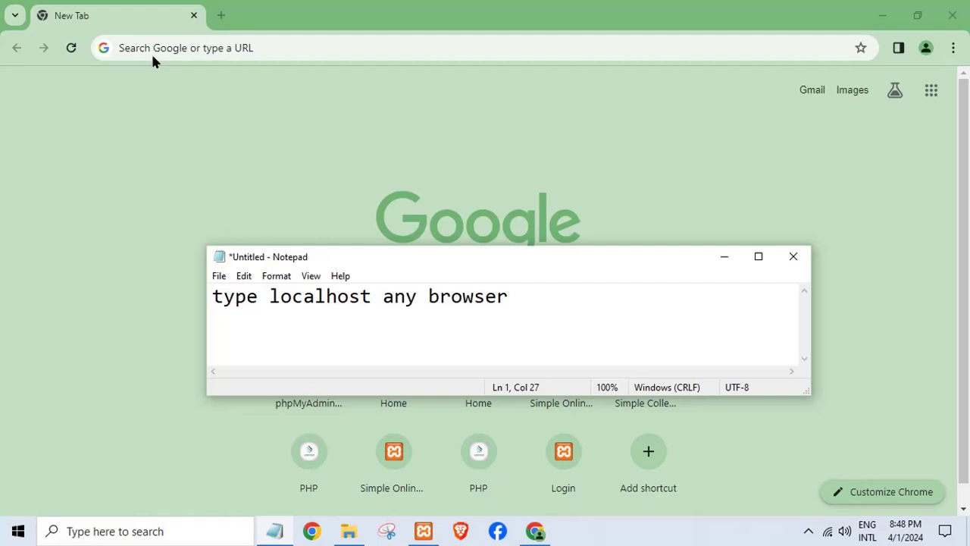
# Load localhost/phpmyadmin in Chrome.
pyautogui.click(156, 47)
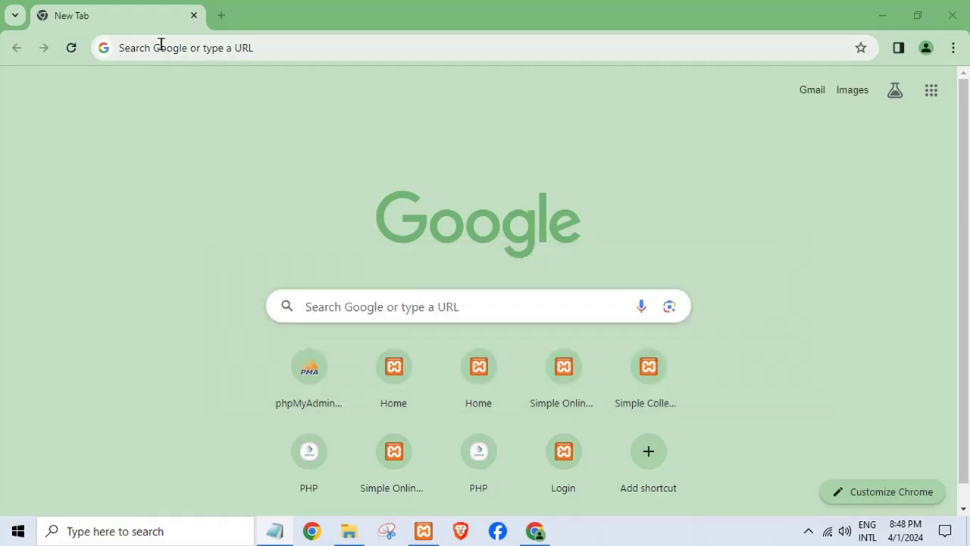
pyautogui.write('locla')
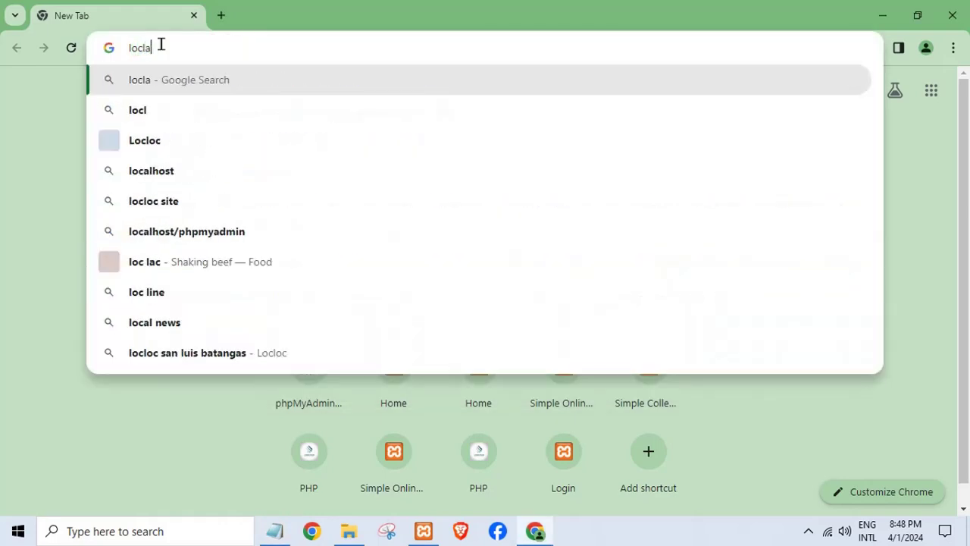
pyautogui.press('BackSpace')
pyautogui.press('BackSpace')
pyautogui.write('alho')
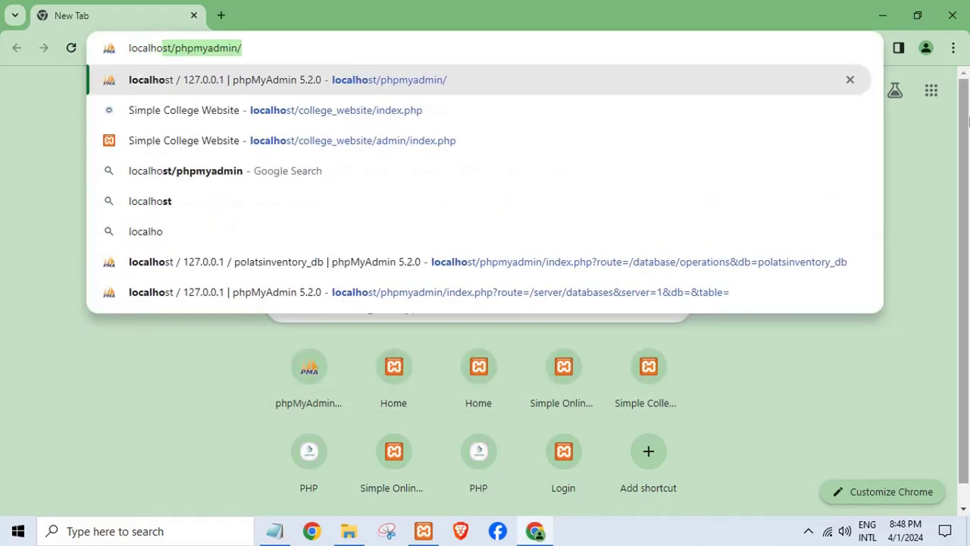
pyautogui.write('st/')
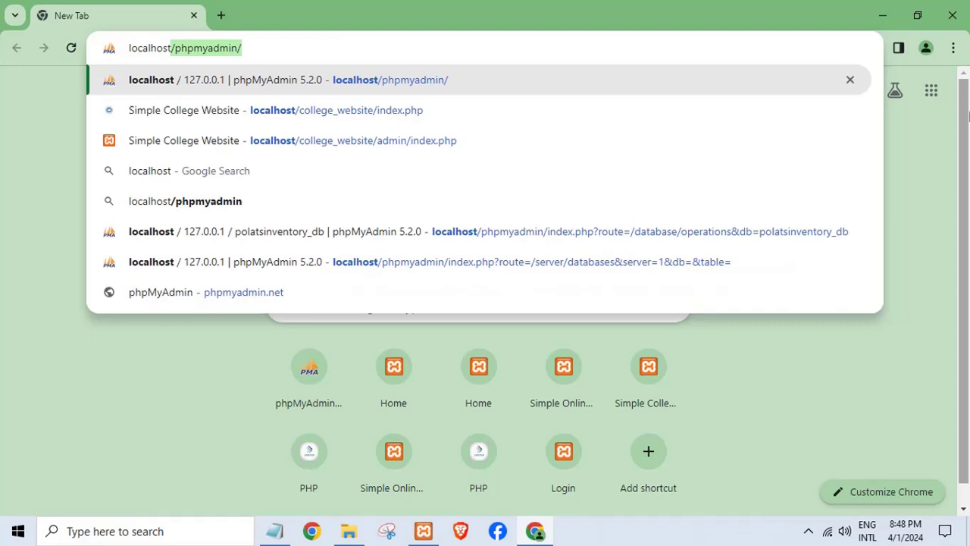
pyautogui.write('php')
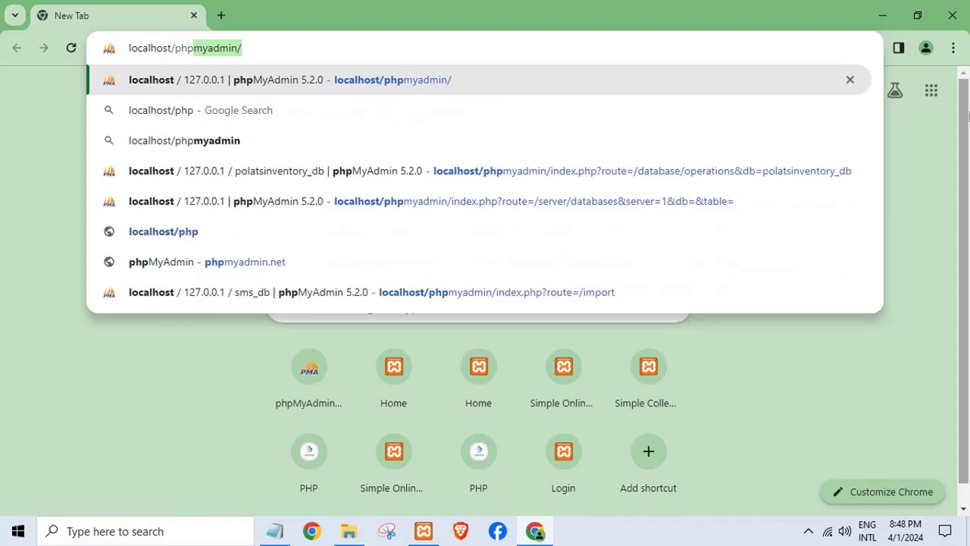
pyautogui.write('myadmin')
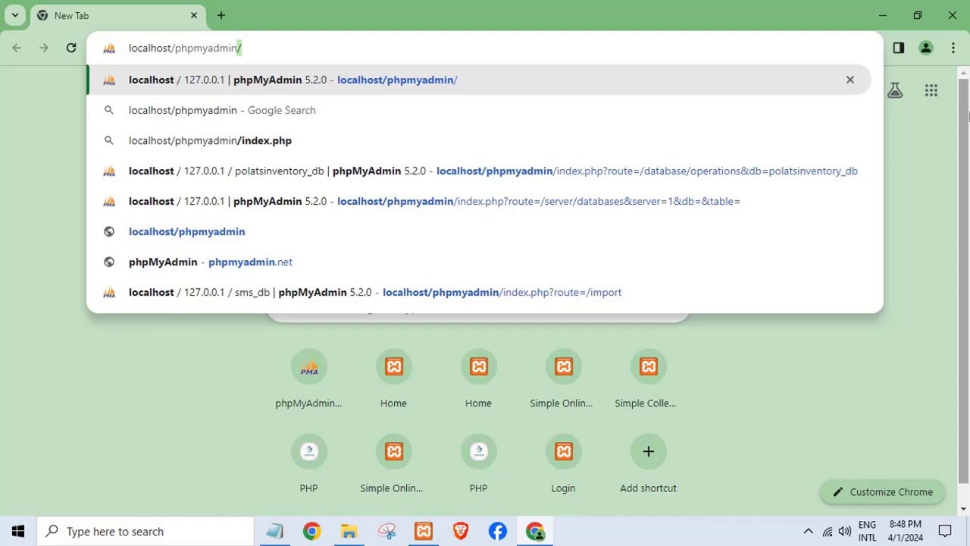
pyautogui.press('Return')
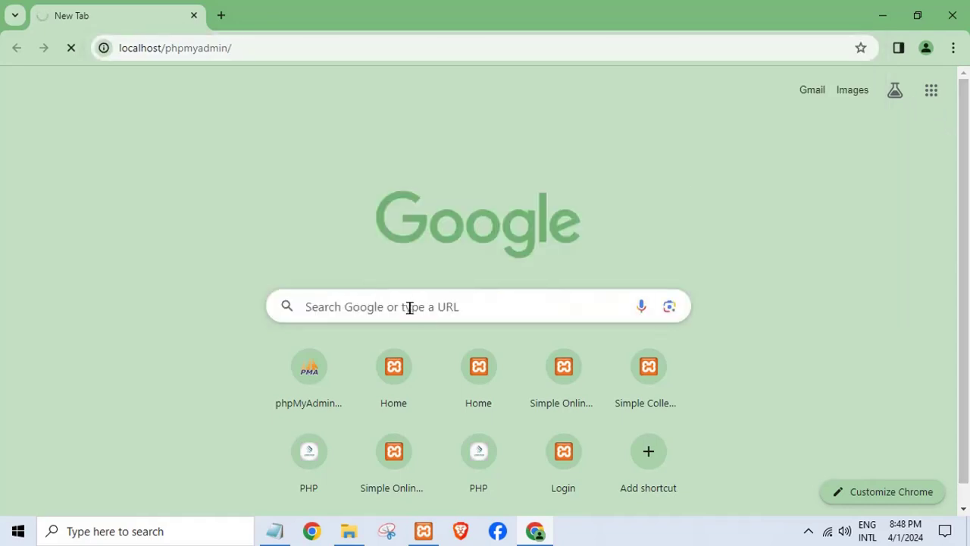
# Highlight the phpMyAdmin address, check the Apache and MySQL ports in the XAMPP Control Panel, and return to Chrome.
pyautogui.moveTo(246, 51); pyautogui.dragTo(119, 48)
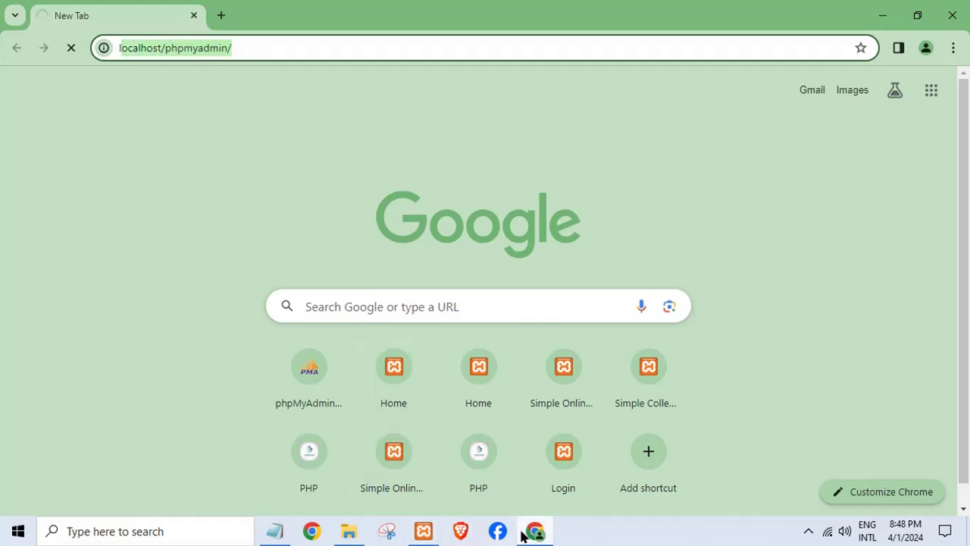
pyautogui.click(425, 532)
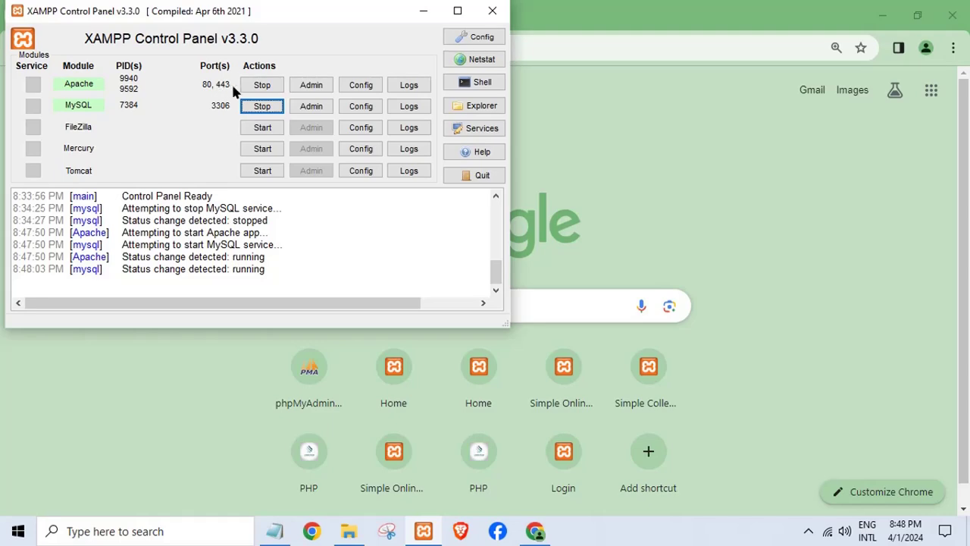
pyautogui.click(423, 11)
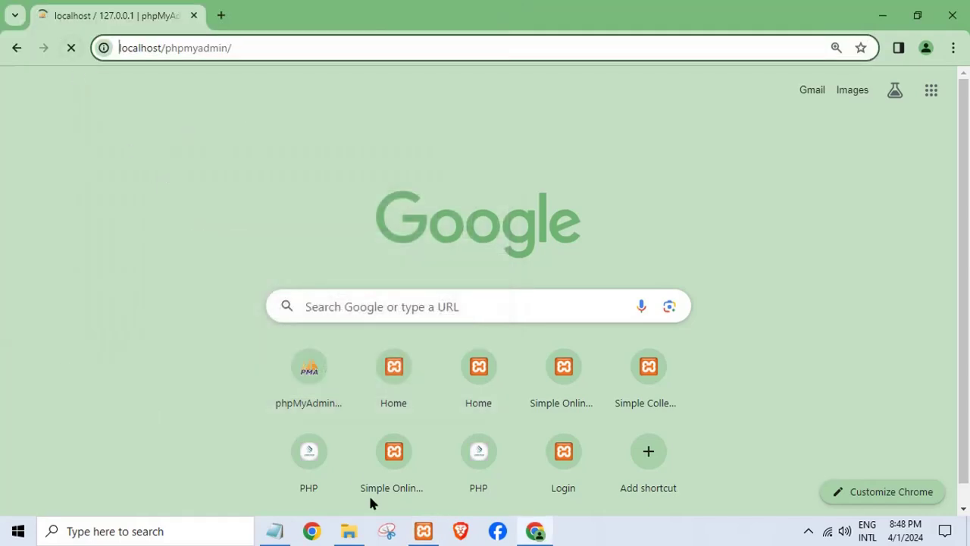
pyautogui.click(424, 532)
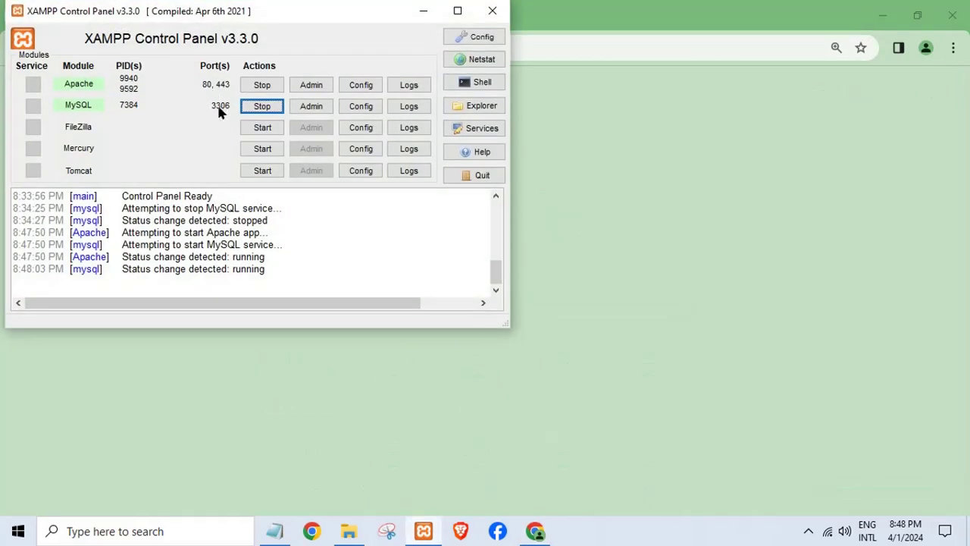
pyautogui.click(424, 11)
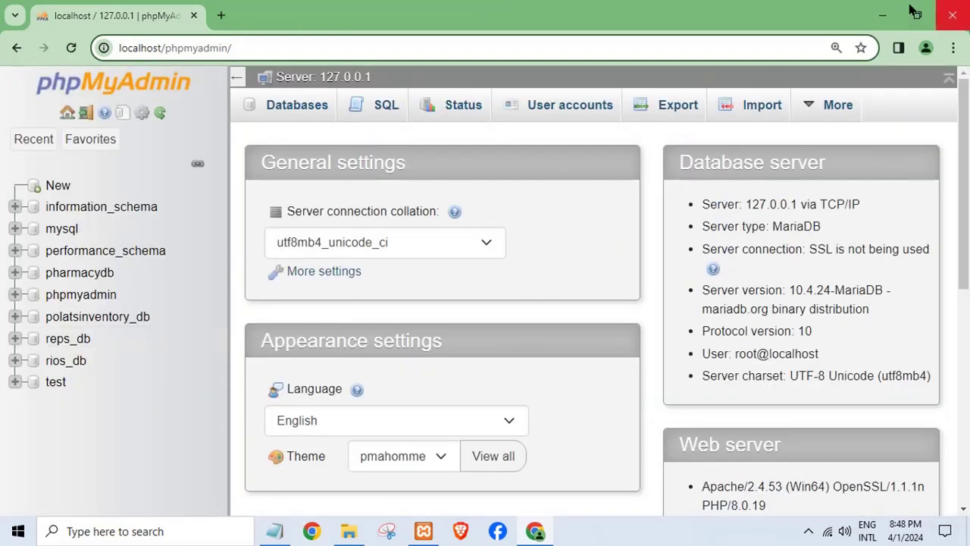
# Extract the spms archive directly onto the desktop and place the extracted spms folder next to the archive.
pyautogui.click(885, 16)
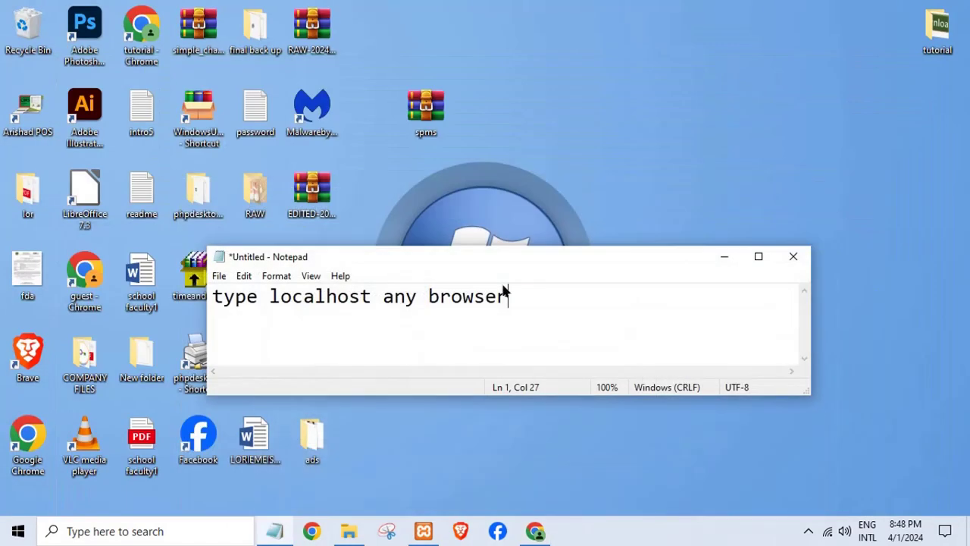
pyautogui.click(725, 258)
pyautogui.moveTo(429, 125); pyautogui.dragTo(508, 102)
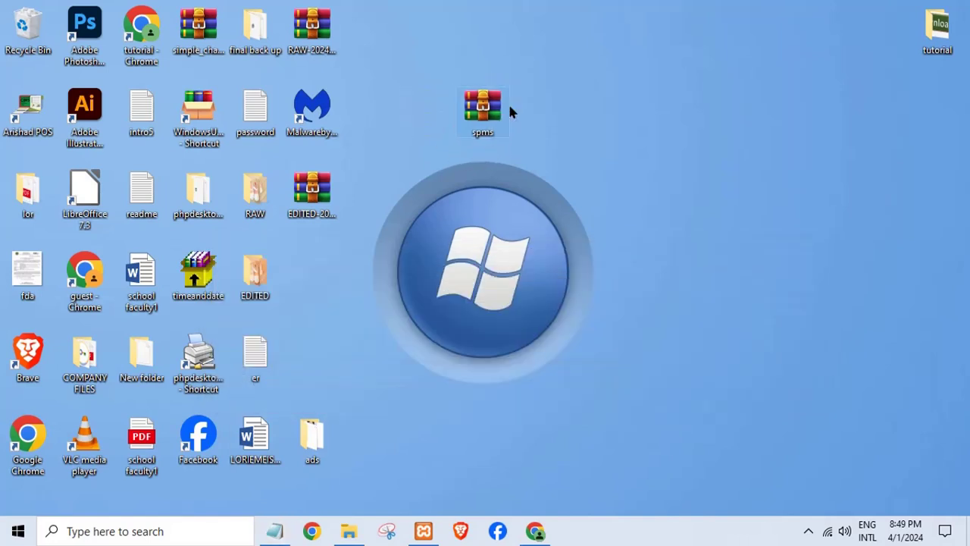
pyautogui.rightClick(502, 106)
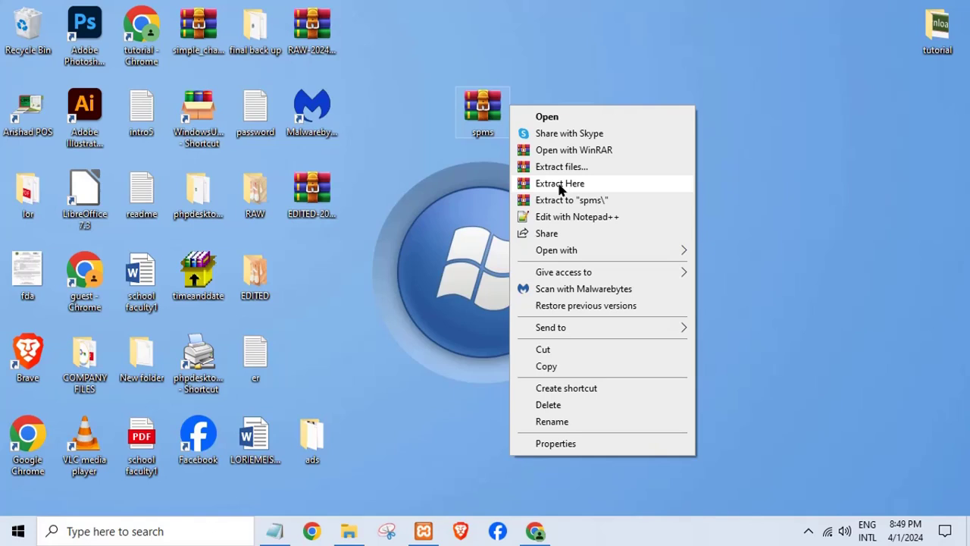
pyautogui.click(561, 183)
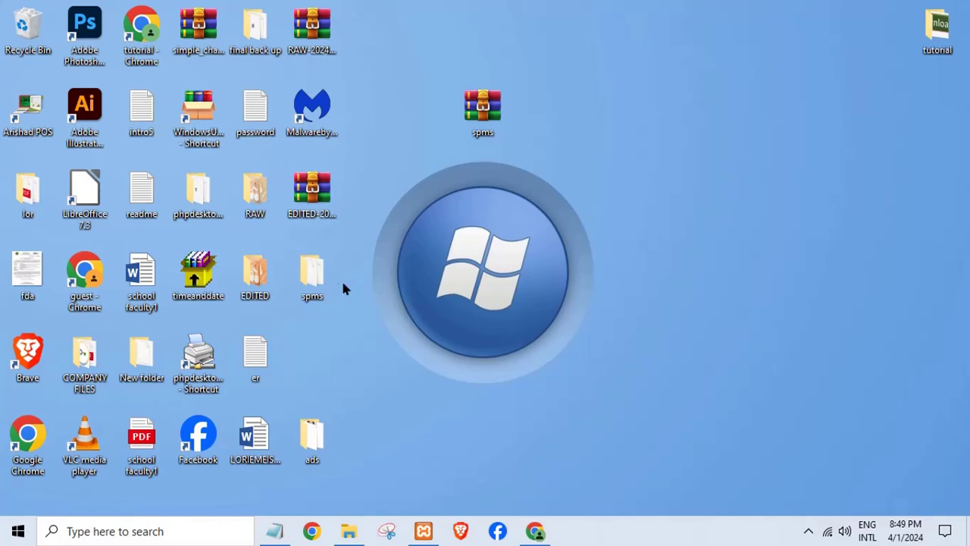
pyautogui.moveTo(312, 277); pyautogui.dragTo(573, 153)
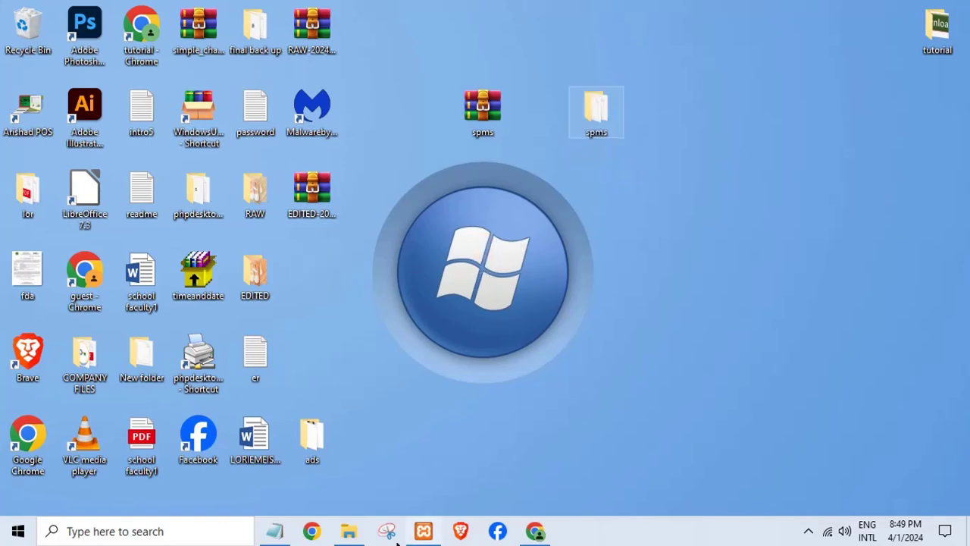
# Bring phpMyAdmin back up, replace the Notepad text with "create database", and put Notepad away.
pyautogui.click(535, 531)
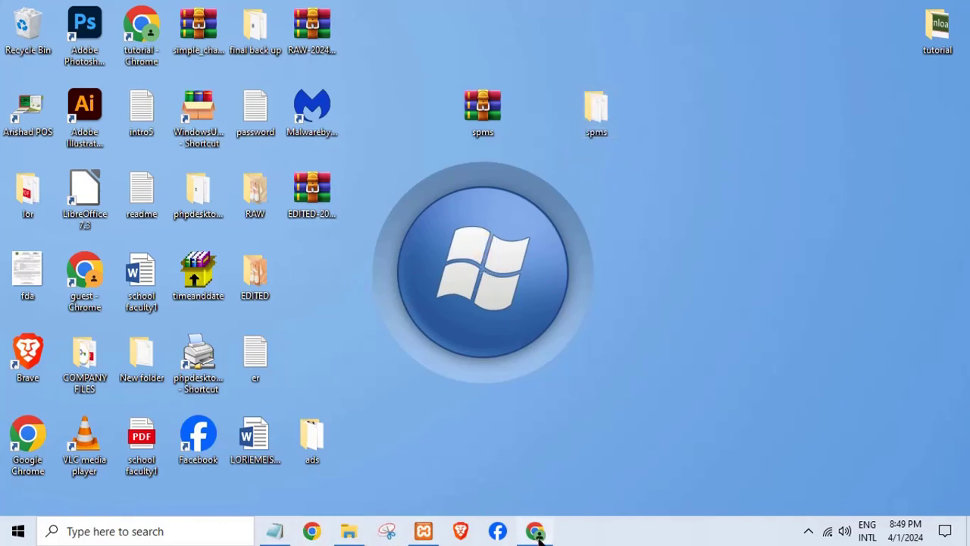
pyautogui.click(275, 530)
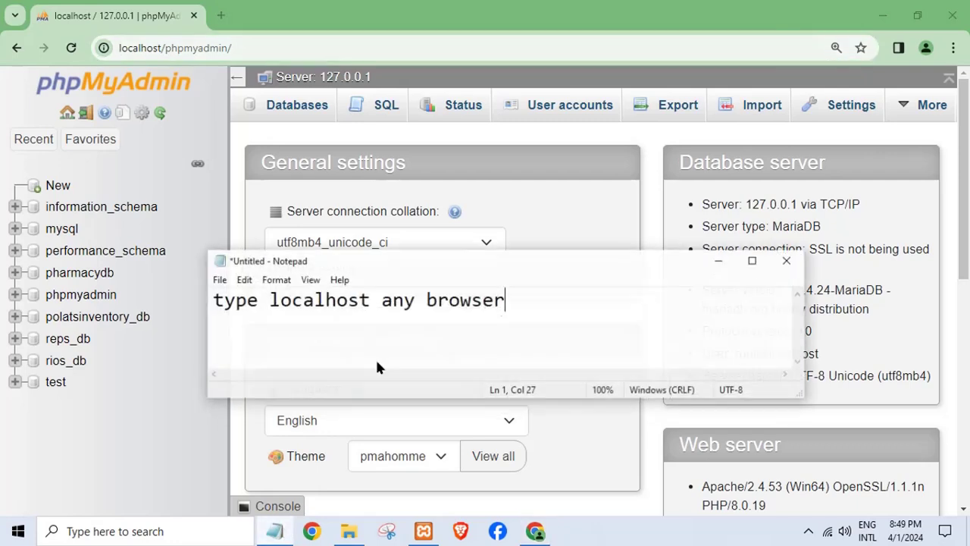
pyautogui.moveTo(569, 299); pyautogui.dragTo(1, 407)
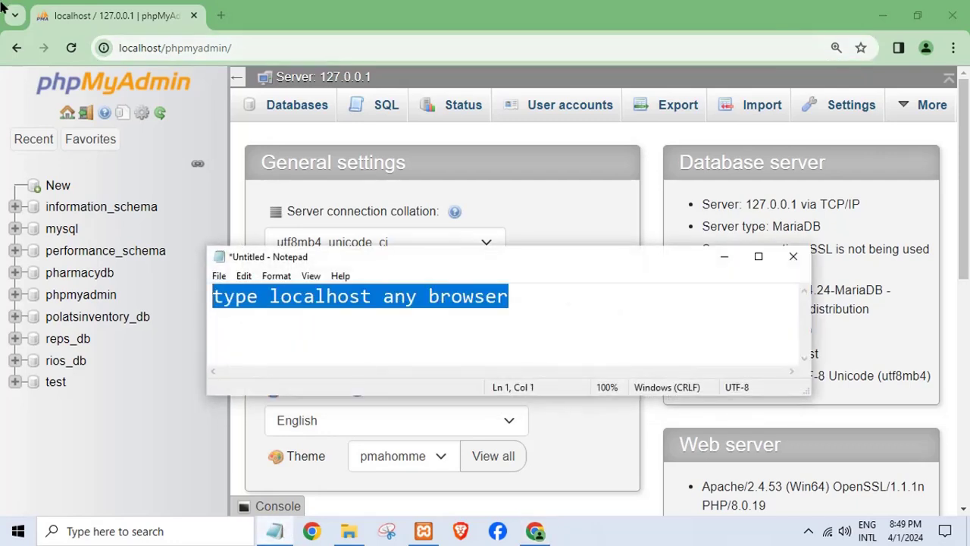
pyautogui.write('cf')
pyautogui.press('BackSpace')
pyautogui.write('reate')
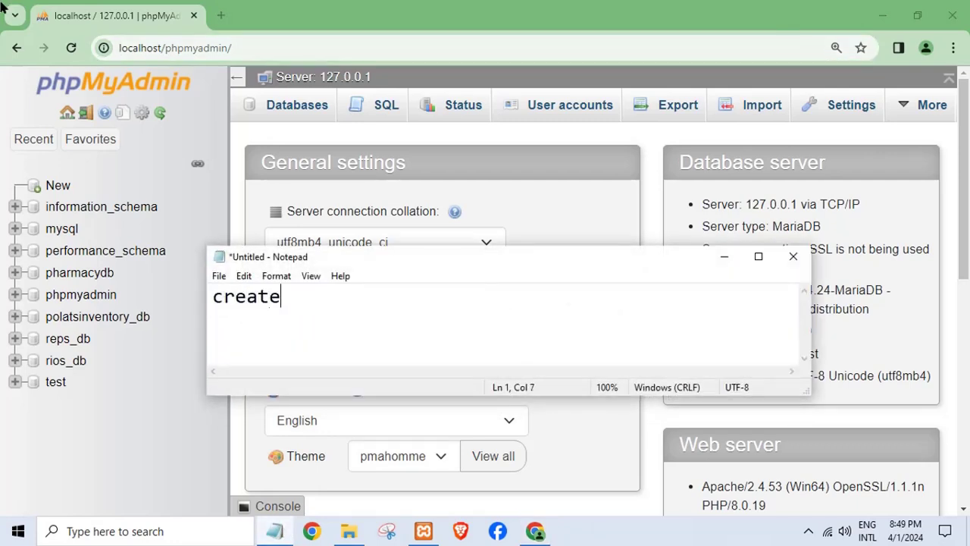
pyautogui.write(' database')
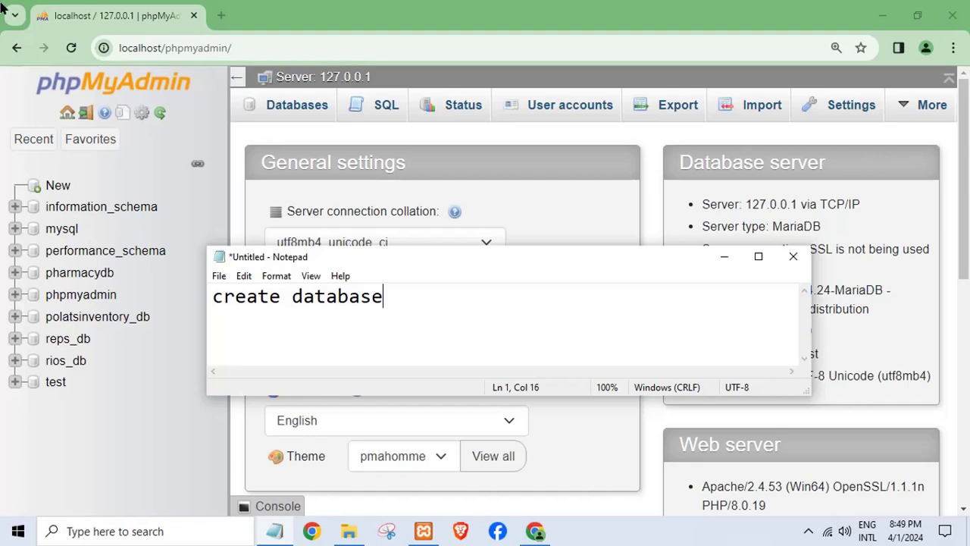
pyautogui.click(724, 256)
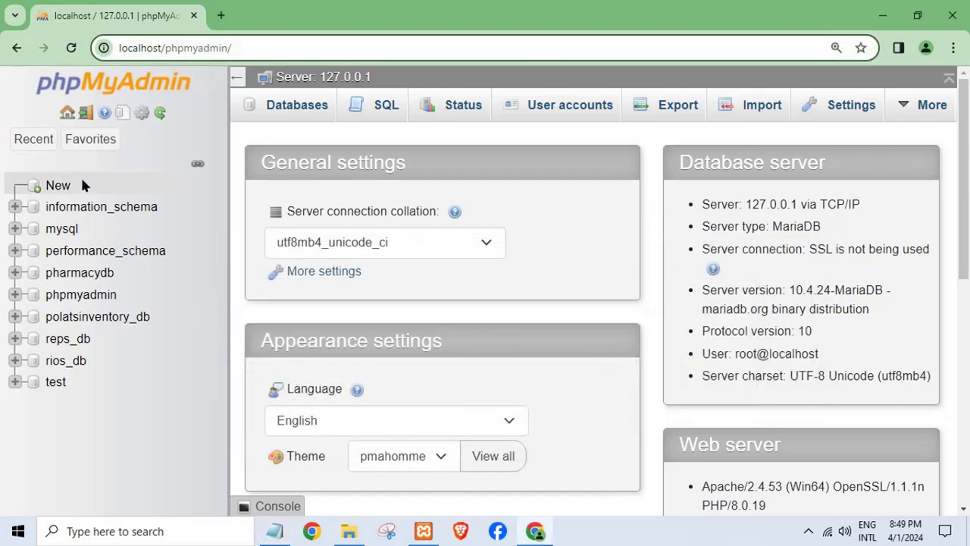
# Open the form for creating a new database in phpMyAdmin, then minimize the browser to show the desktop.
pyautogui.click(55, 185)
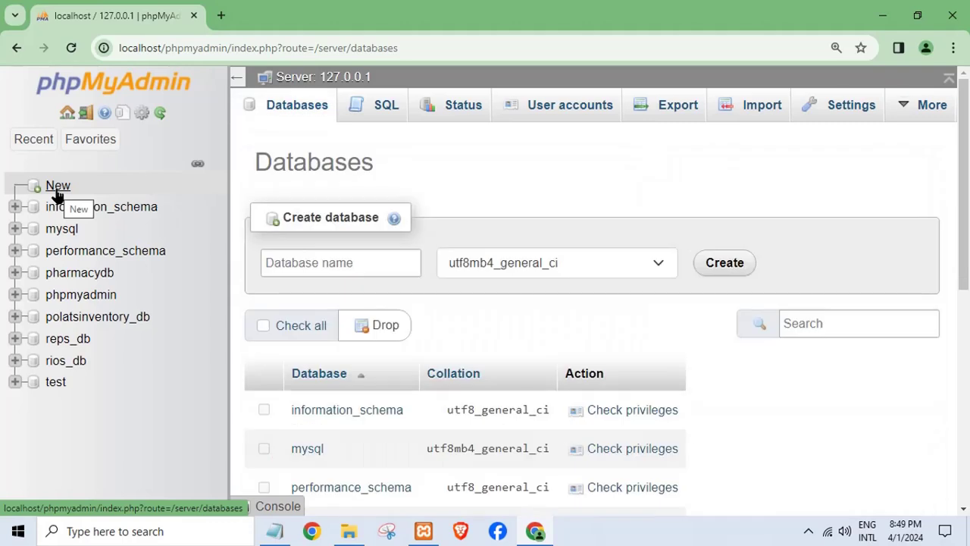
pyautogui.click(307, 265)
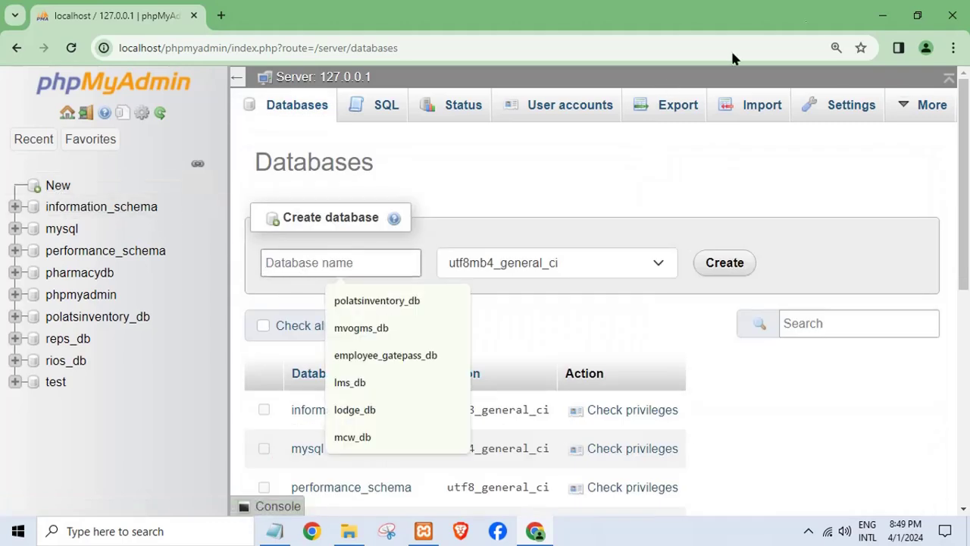
pyautogui.click(871, 24)
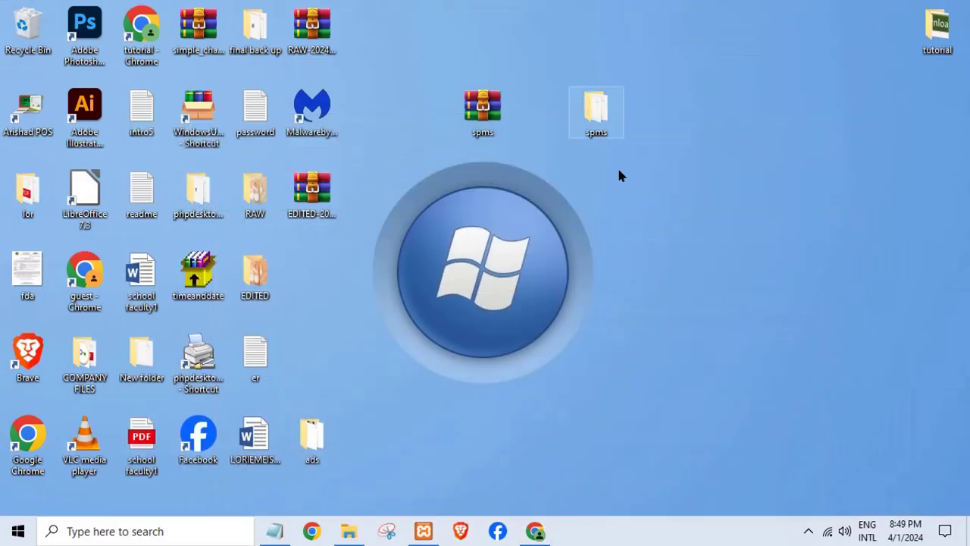
# Open the db folder inside the desktop's spms folder and locate the spms_db.sql file.
pyautogui.doubleClick(596, 113)
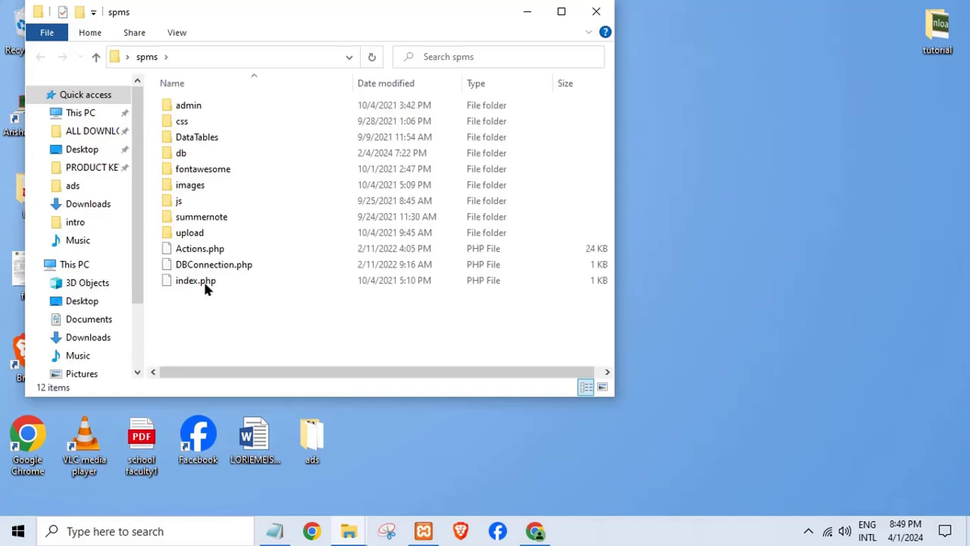
pyautogui.click(185, 155)
pyautogui.doubleClick(187, 161)
pyautogui.click(191, 124)
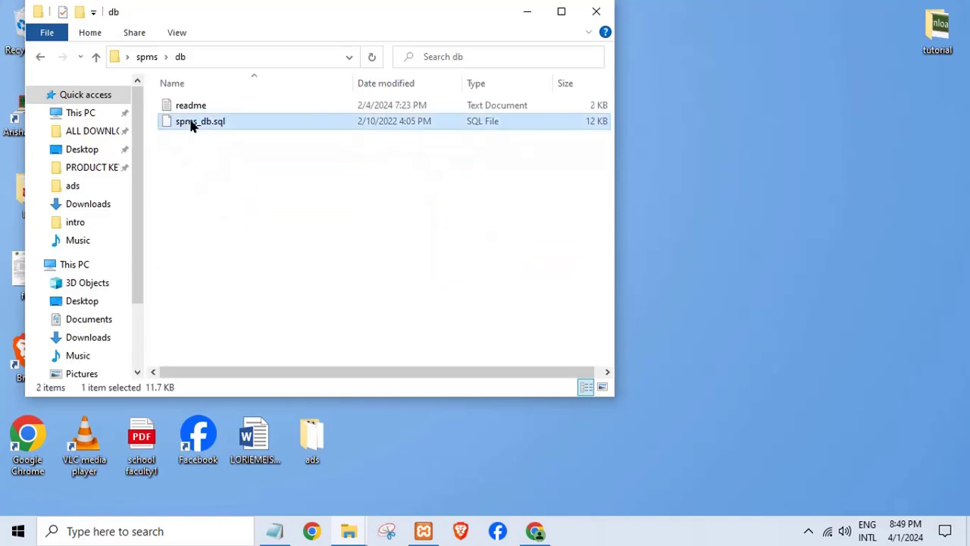
pyautogui.rightClick(191, 125)
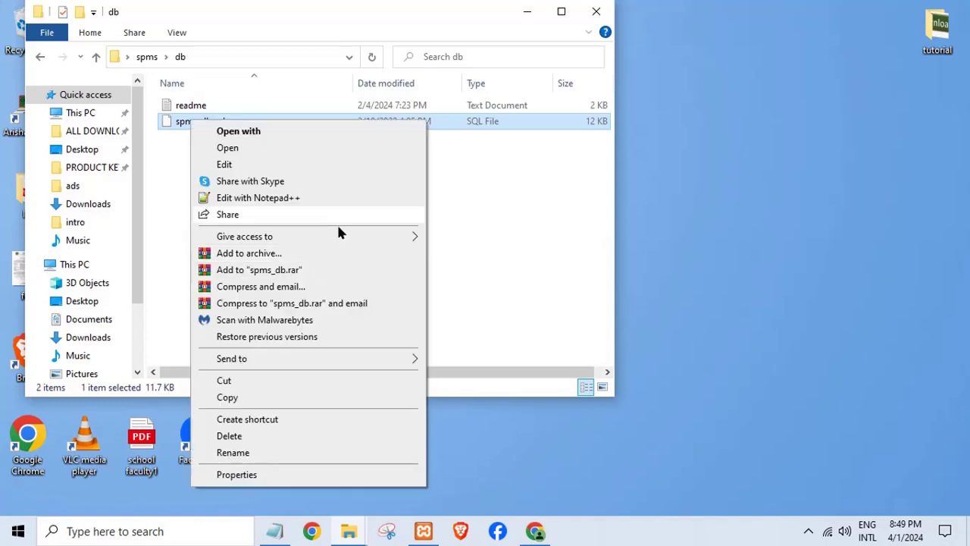
pyautogui.click(308, 156)
# Open the readme from the db folder and examine its title, required downloads and extraction instructions, highlighting each line.
pyautogui.doubleClick(229, 105)
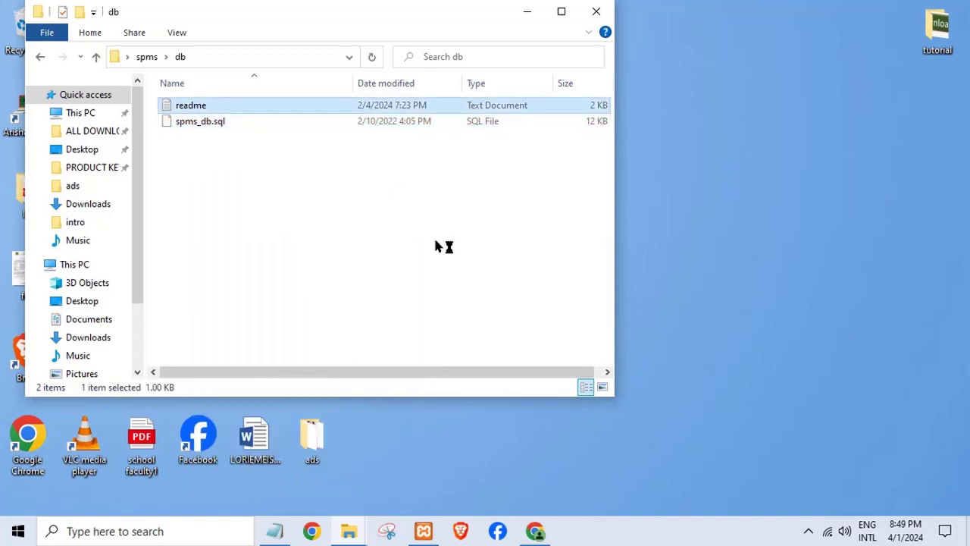
pyautogui.click(758, 256)
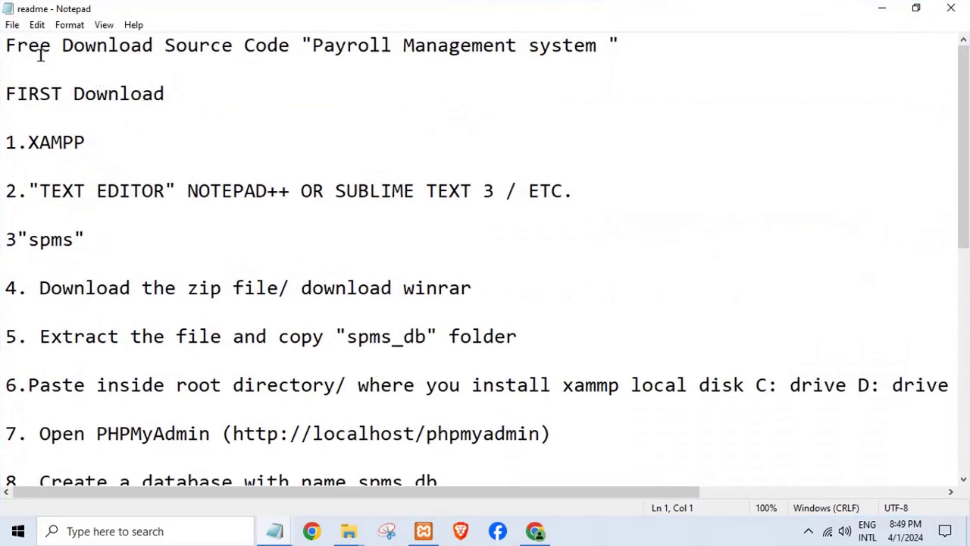
pyautogui.moveTo(7, 47); pyautogui.dragTo(630, 37)
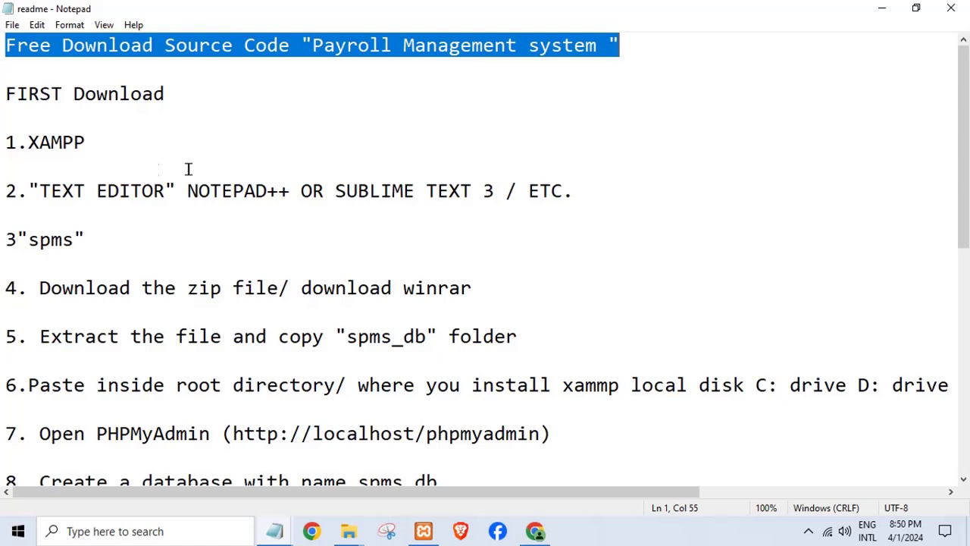
pyautogui.moveTo(29, 150); pyautogui.dragTo(108, 159)
pyautogui.moveTo(42, 190); pyautogui.dragTo(565, 195)
pyautogui.moveTo(29, 250); pyautogui.dragTo(87, 252)
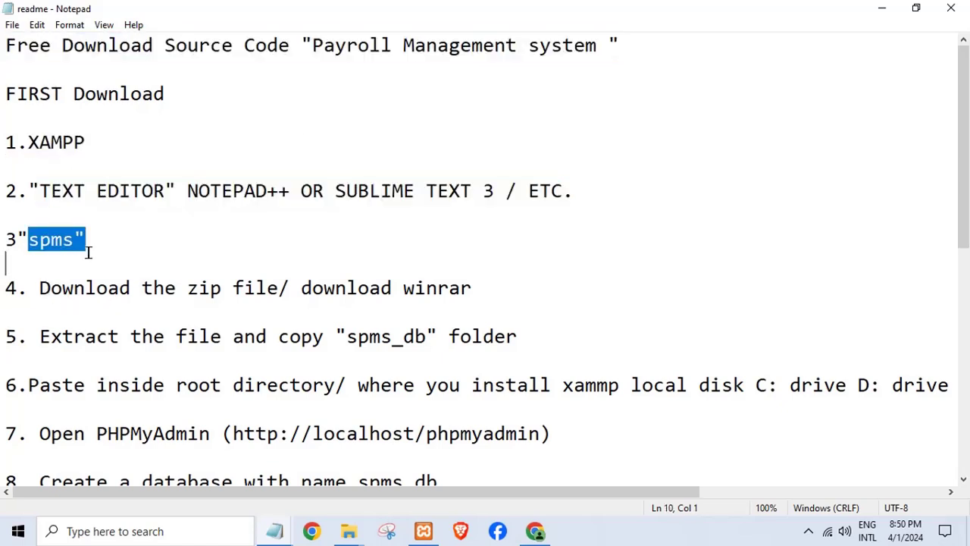
pyautogui.moveTo(30, 292); pyautogui.dragTo(363, 301)
pyautogui.moveTo(50, 336); pyautogui.dragTo(507, 336)
pyautogui.scroll(-1, 290, 392)
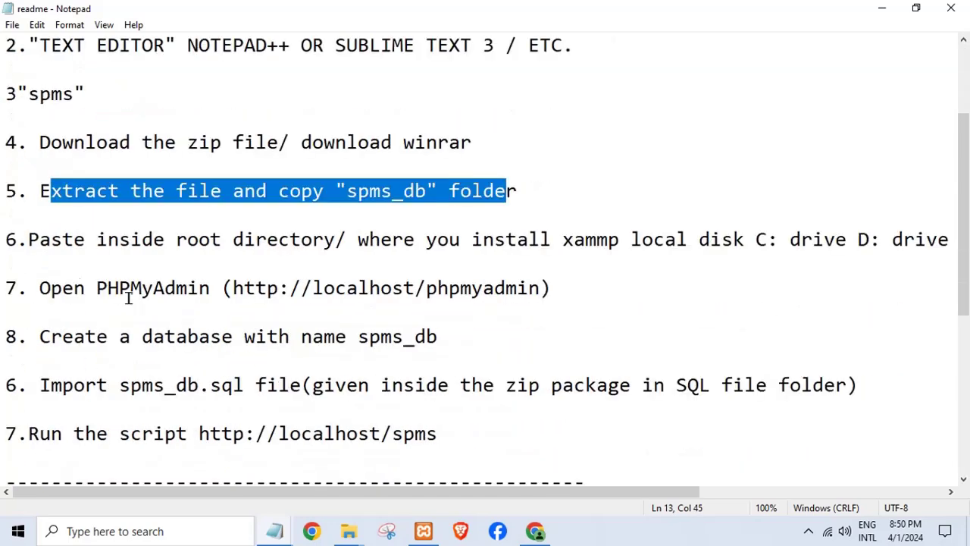
# Examine the readme's remaining instructions on pasting the folder, database setup, running the script and admin access, then minimize the readme.
pyautogui.moveTo(21, 241); pyautogui.dragTo(956, 241)
pyautogui.moveTo(303, 496); pyautogui.dragTo(4, 493)
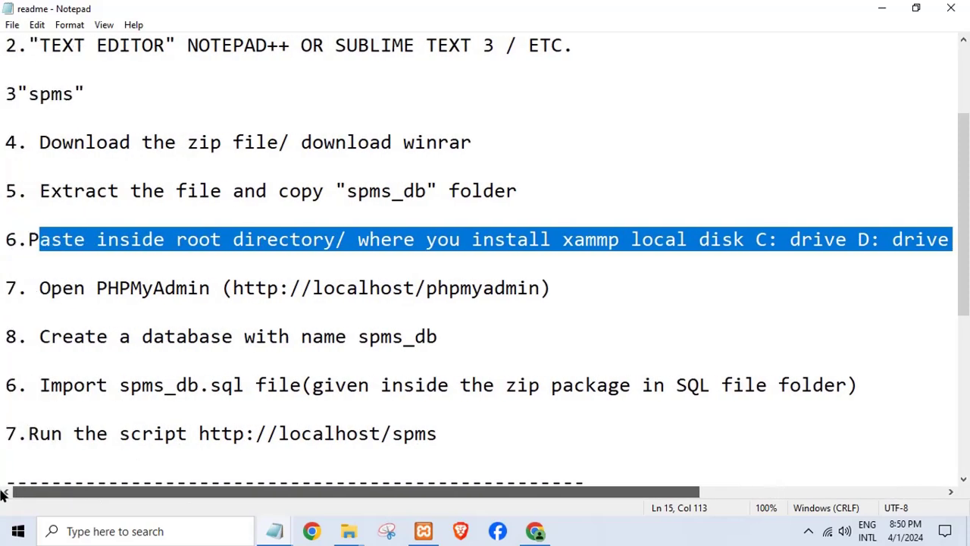
pyautogui.click(123, 364)
pyautogui.moveTo(36, 291); pyautogui.dragTo(470, 422)
pyautogui.scroll(-2, 470, 426)
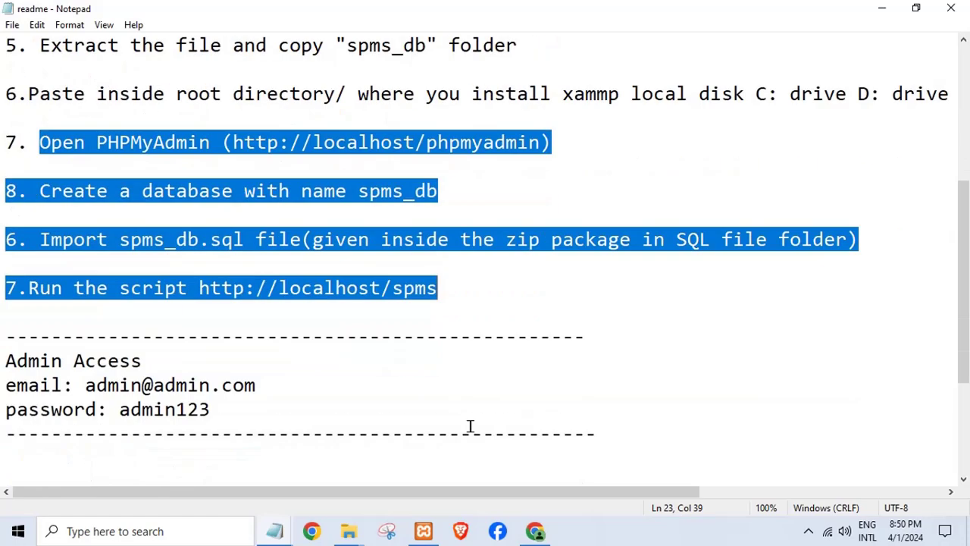
pyautogui.click(369, 411)
pyautogui.moveTo(95, 385); pyautogui.dragTo(260, 440)
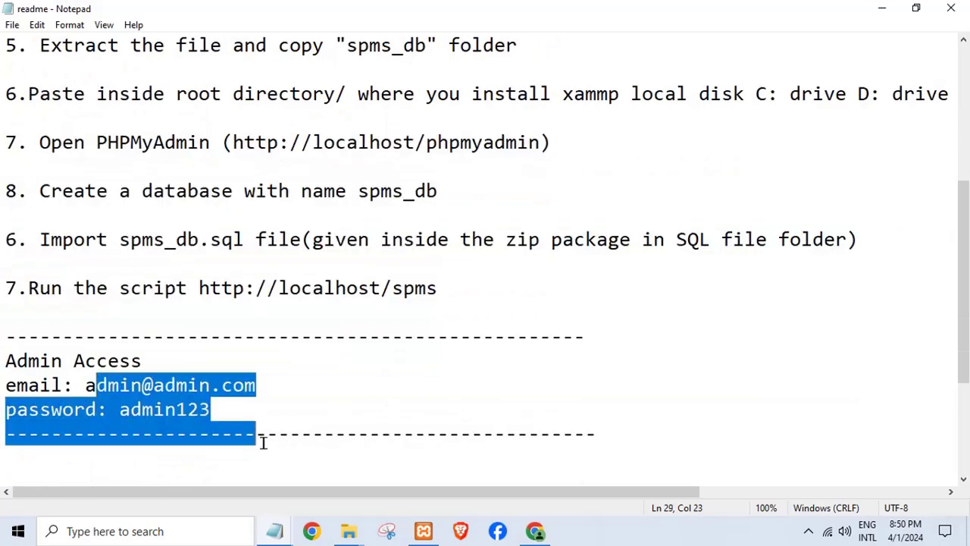
pyautogui.scroll(-3, 265, 448)
pyautogui.scroll(3, 268, 444)
pyautogui.click(215, 426)
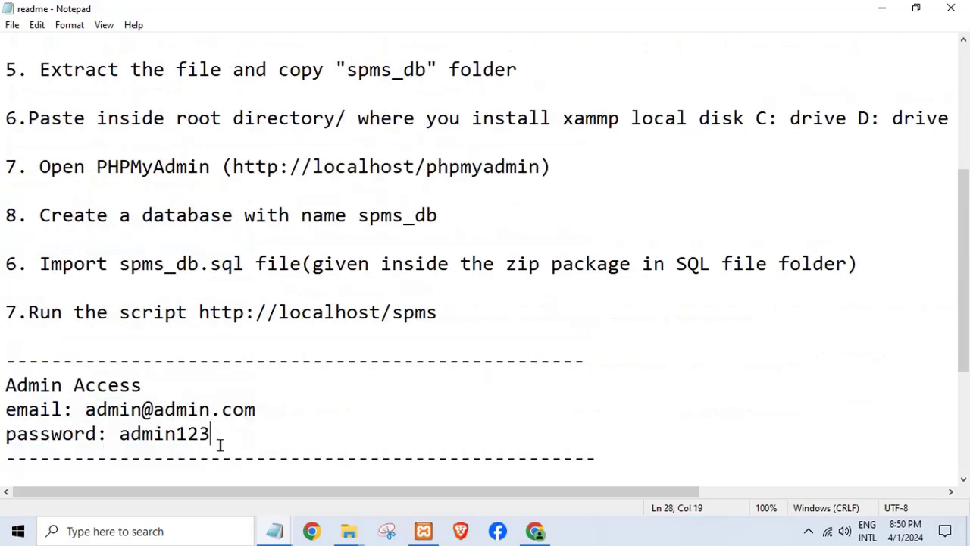
pyautogui.click(881, 8)
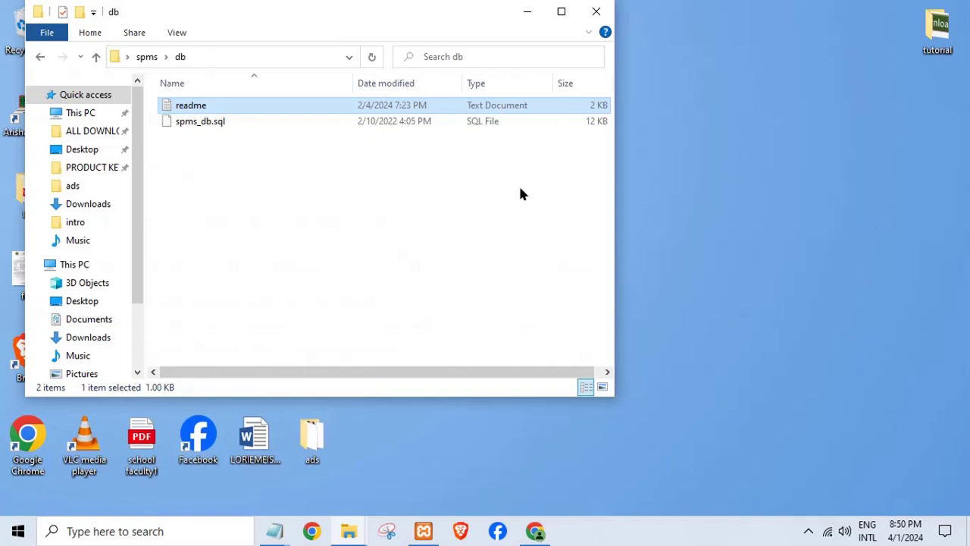
# Copy the base name spms_db from the SQL file in the db folder.
pyautogui.click(206, 122)
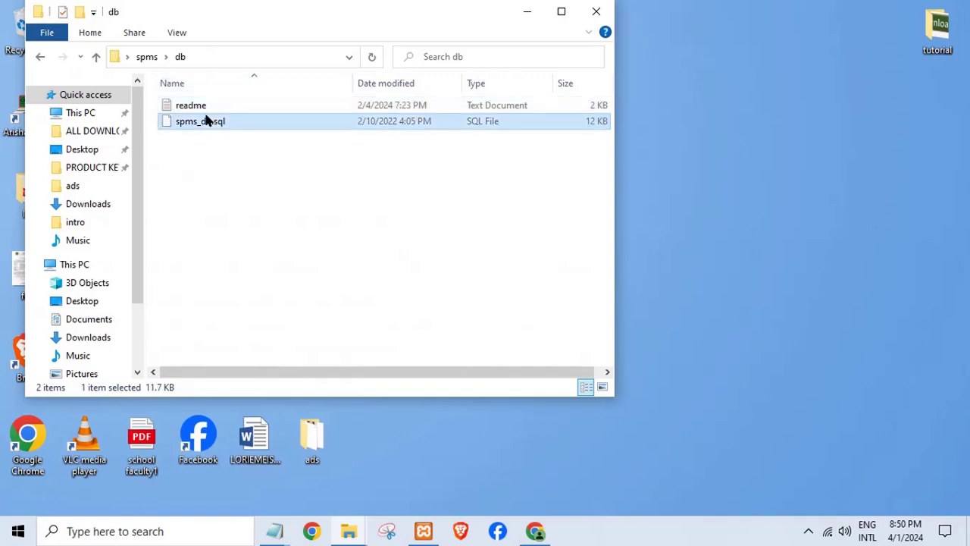
pyautogui.rightClick(206, 121)
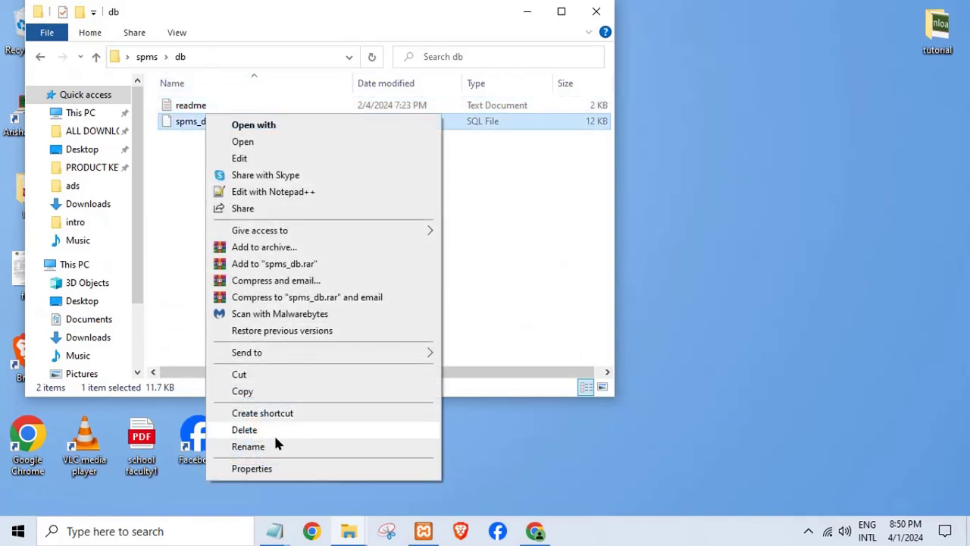
pyautogui.press('Escape')
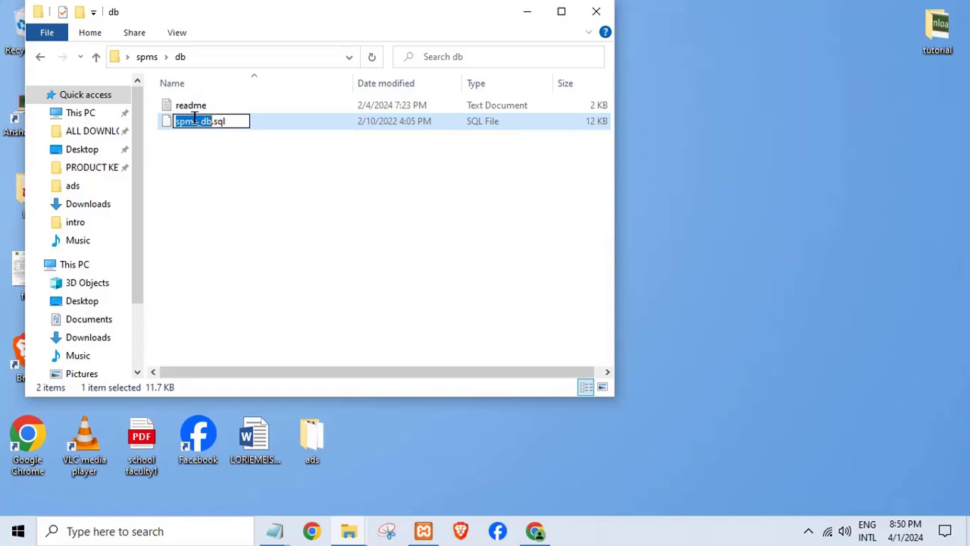
pyautogui.rightClick(194, 119)
pyautogui.click(227, 171)
# Create a database named spms_db in phpMyAdmin, with the collation set to the blank "Collation" entry.
pyautogui.click(535, 531)
pyautogui.click(285, 252)
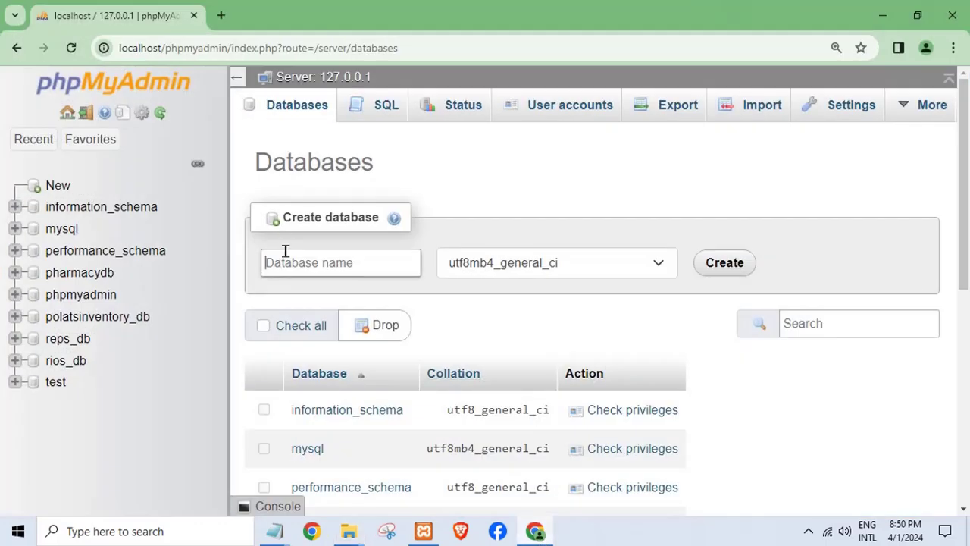
pyautogui.rightClick(285, 252)
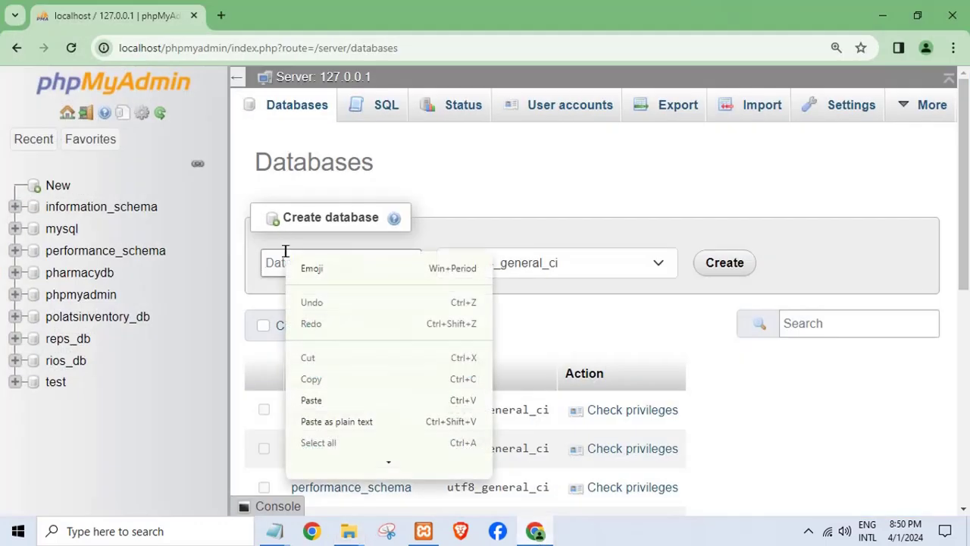
pyautogui.click(312, 400)
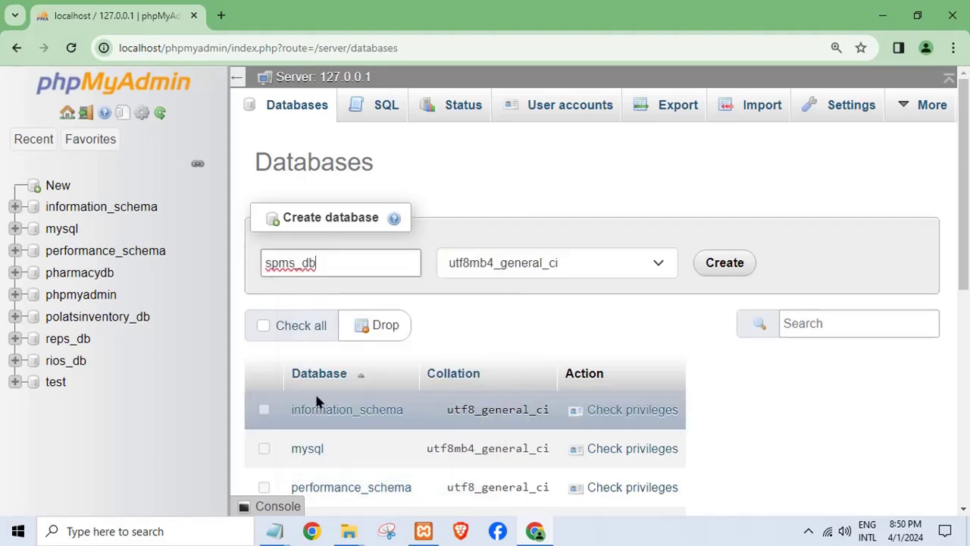
pyautogui.click(658, 263)
pyautogui.moveTo(671, 210); pyautogui.dragTo(674, 8)
pyautogui.click(472, 16)
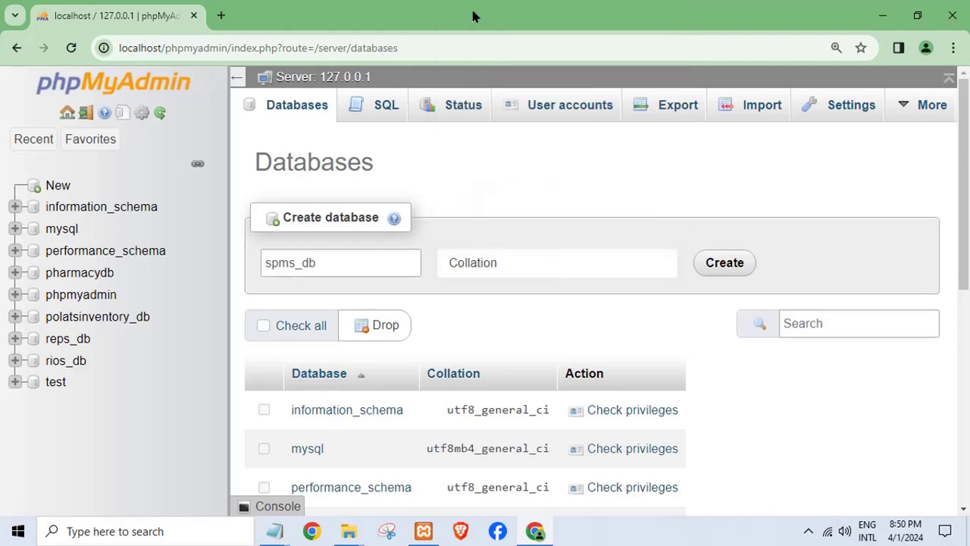
pyautogui.click(722, 262)
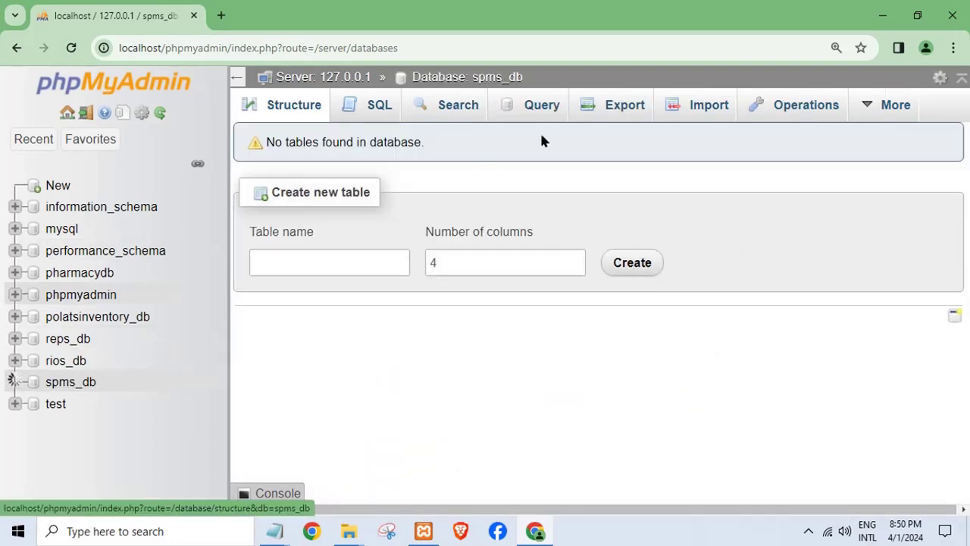
# Import spms_db.sql from the db folder inside the desktop's spms folder into the spms_db database.
pyautogui.click(633, 113)
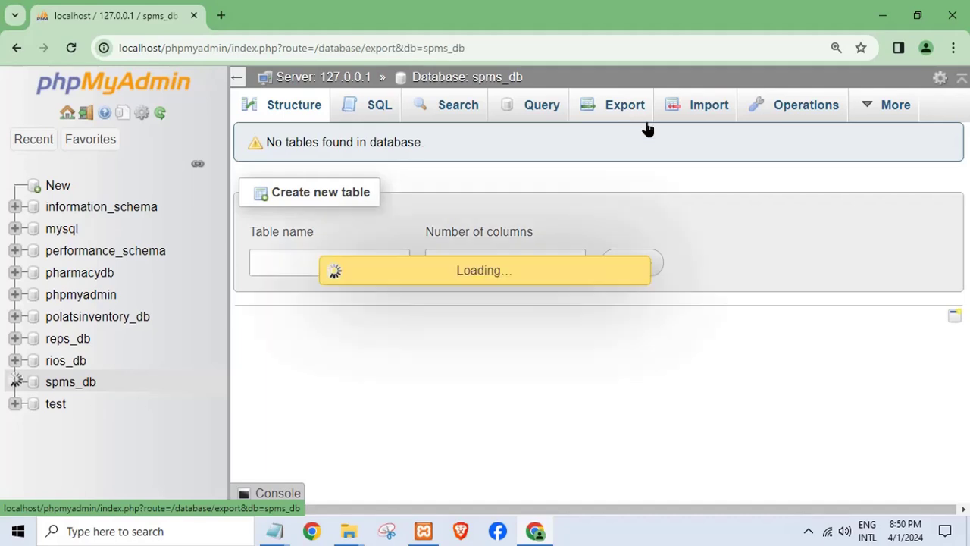
pyautogui.click(694, 110)
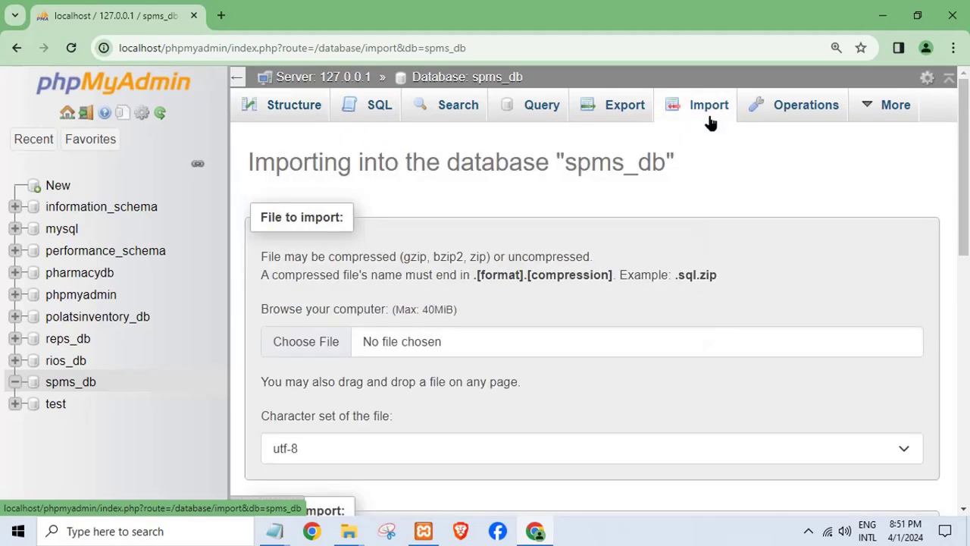
pyautogui.click(332, 342)
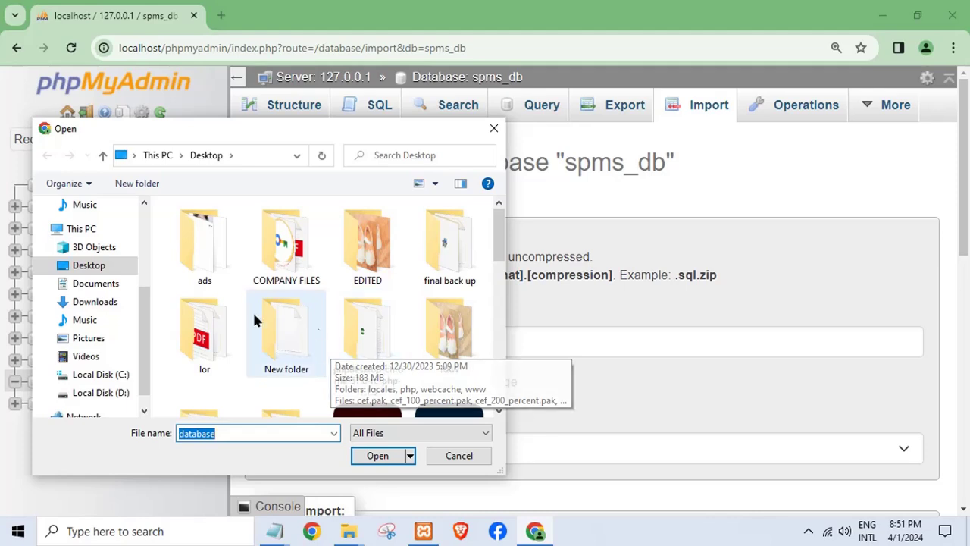
pyautogui.click(86, 265)
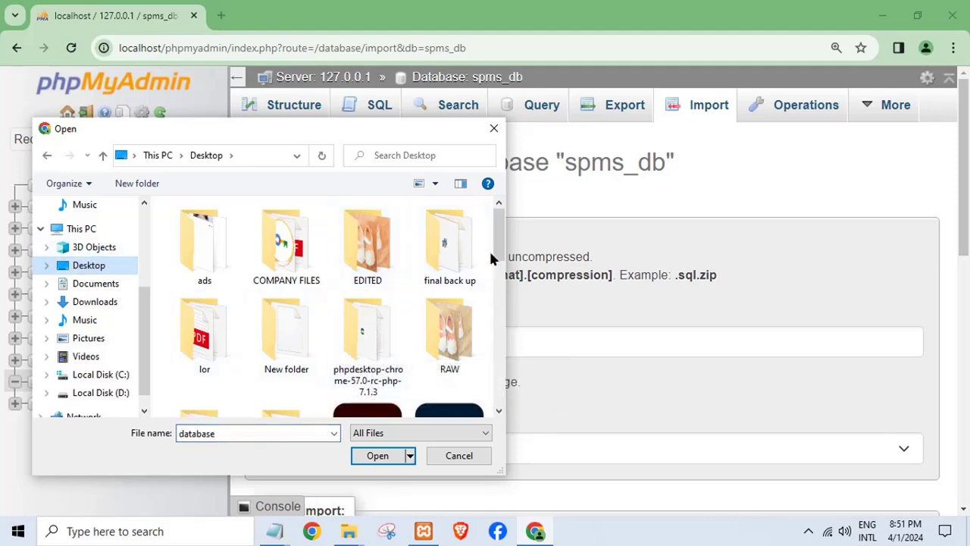
pyautogui.moveTo(499, 257); pyautogui.dragTo(500, 290)
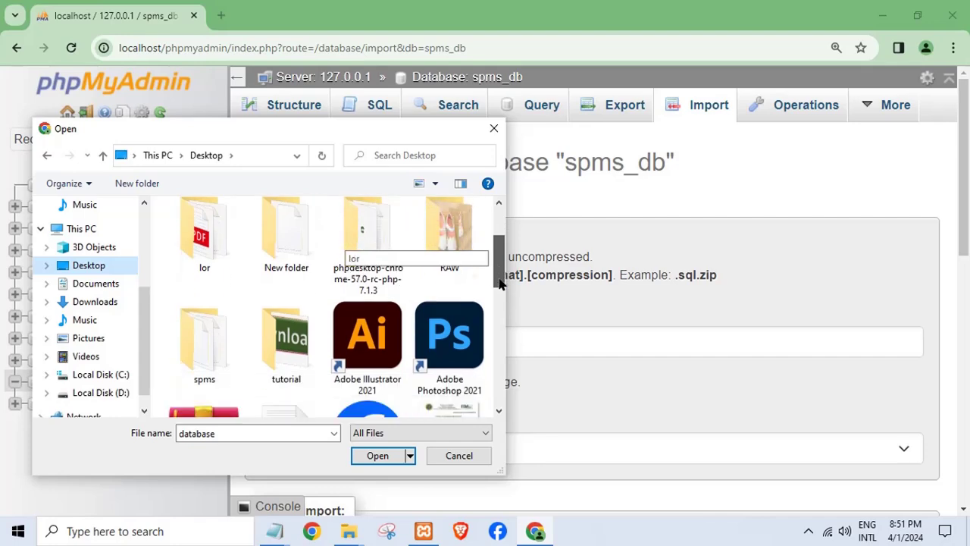
pyautogui.doubleClick(206, 352)
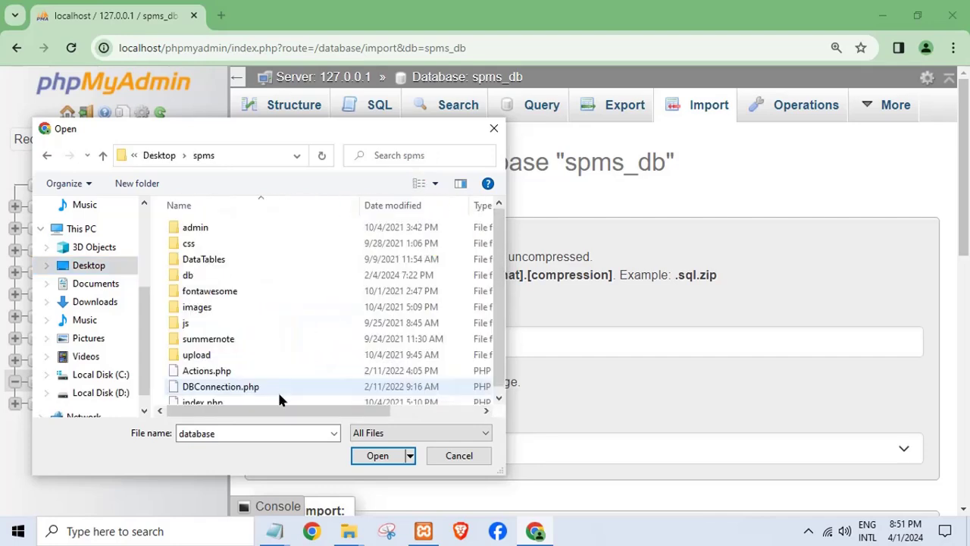
pyautogui.doubleClick(200, 275)
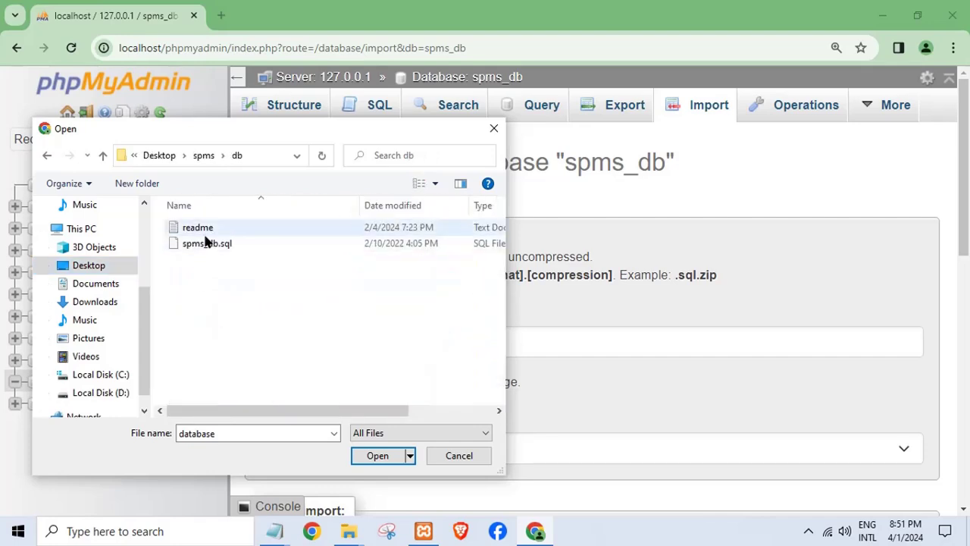
pyautogui.click(207, 243)
pyautogui.click(373, 455)
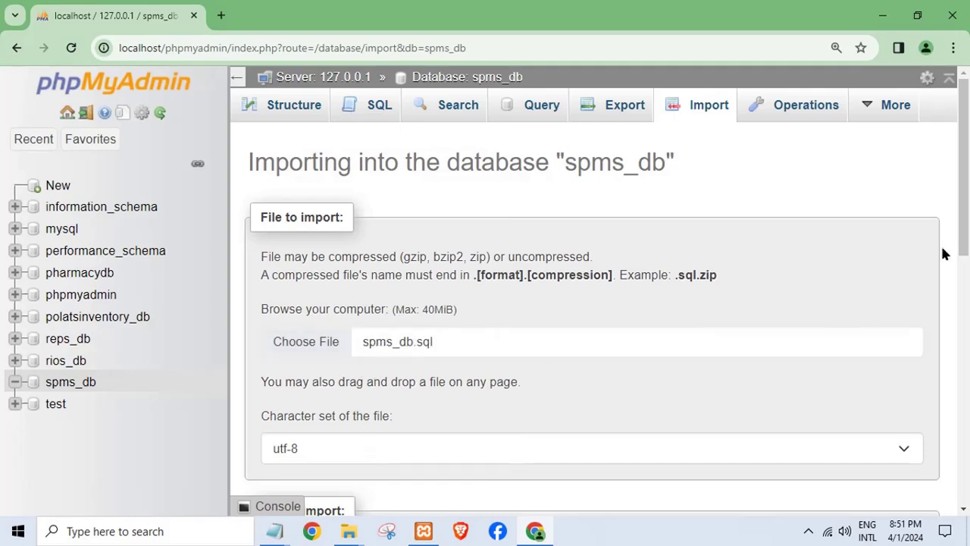
pyautogui.moveTo(959, 235); pyautogui.dragTo(958, 505)
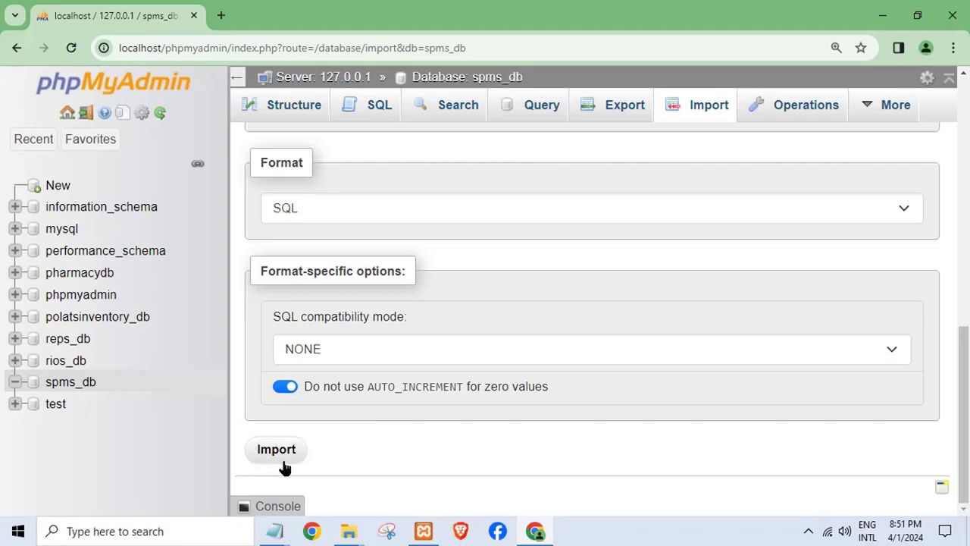
pyautogui.click(276, 451)
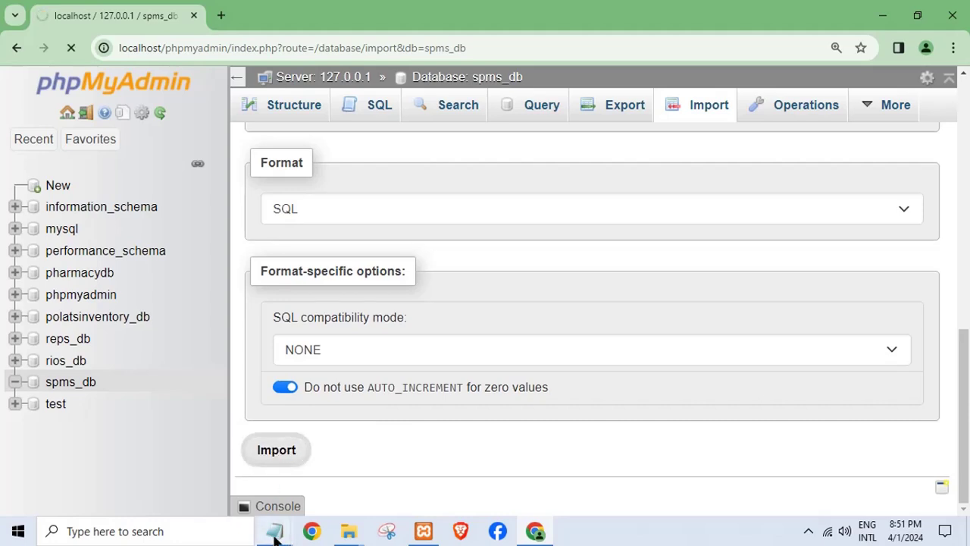
# Replace the text of the untitled Notepad note with "wait to succes import" and minimize the note.
pyautogui.moveTo(275, 530)
pyautogui.click(169, 459)
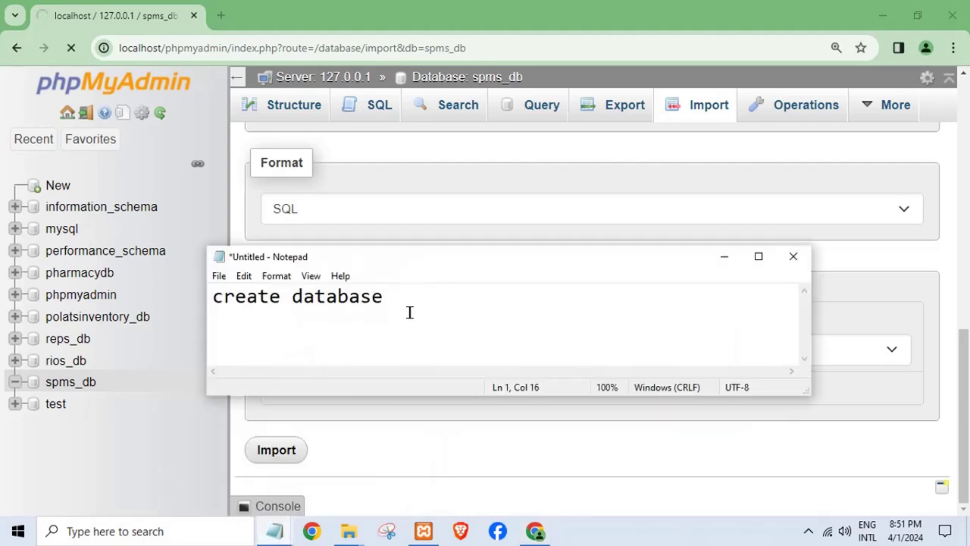
pyautogui.moveTo(409, 307); pyautogui.dragTo(169, 304)
pyautogui.write('wait to succes import')
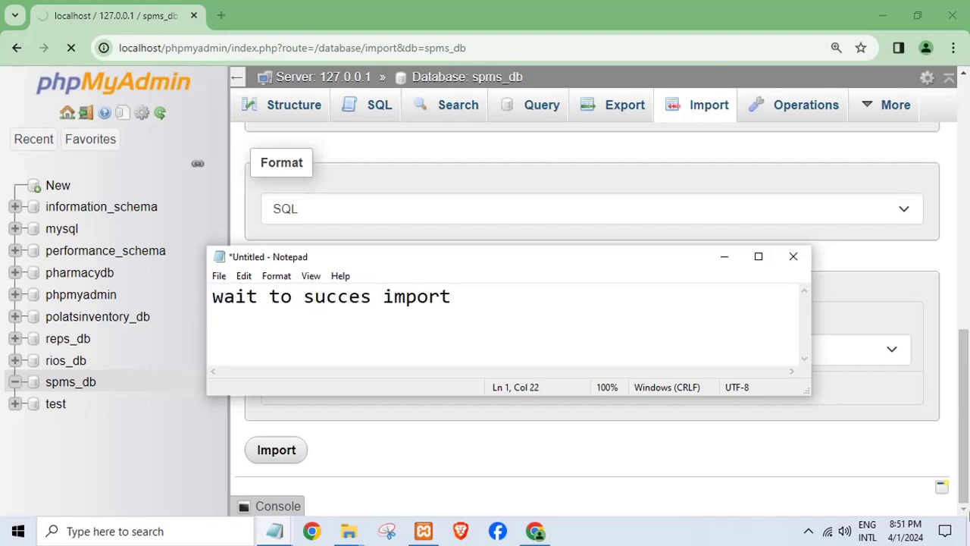
pyautogui.click(722, 258)
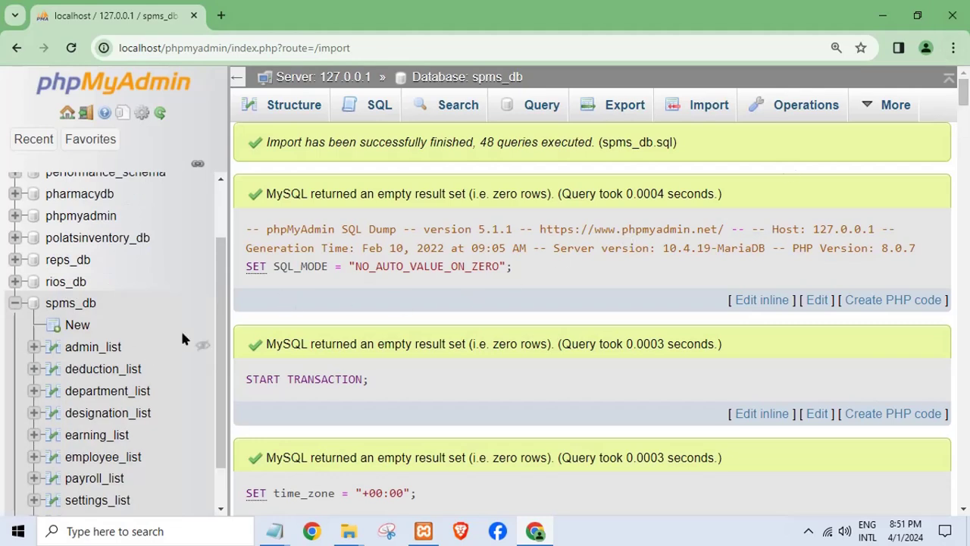
# Review the spms_db table list and the import results to the end, then minimize the browser and close the db folder window.
pyautogui.scroll(-1, 195, 364)
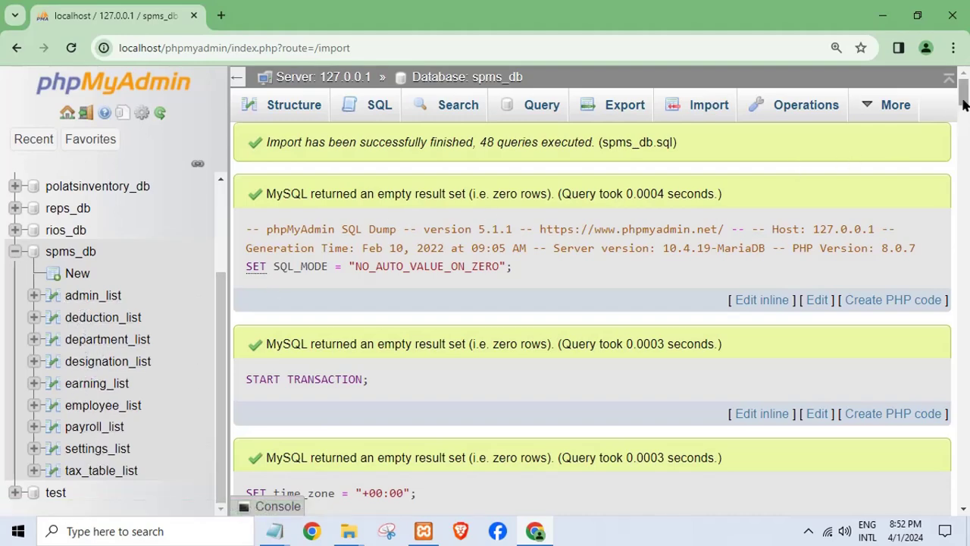
pyautogui.moveTo(965, 97); pyautogui.dragTo(965, 509)
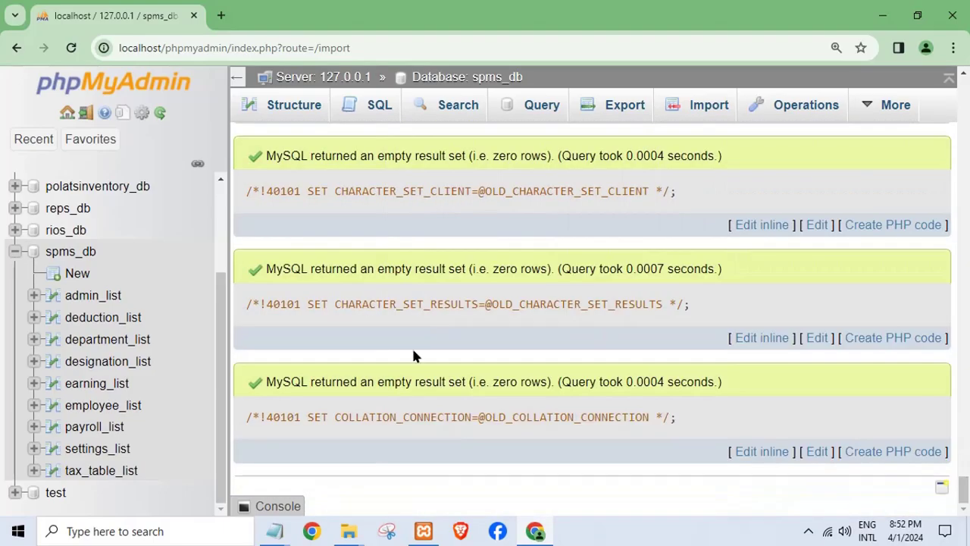
pyautogui.click(882, 16)
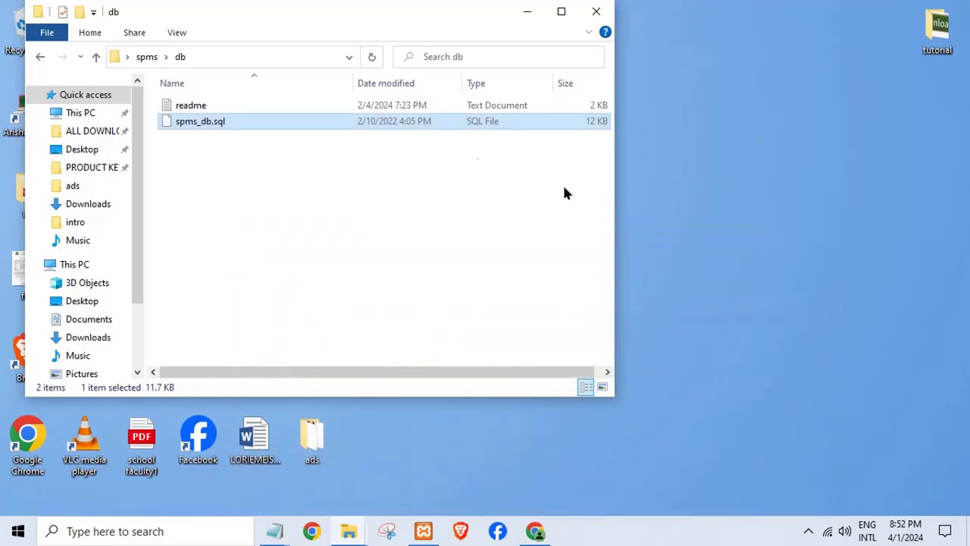
pyautogui.click(596, 11)
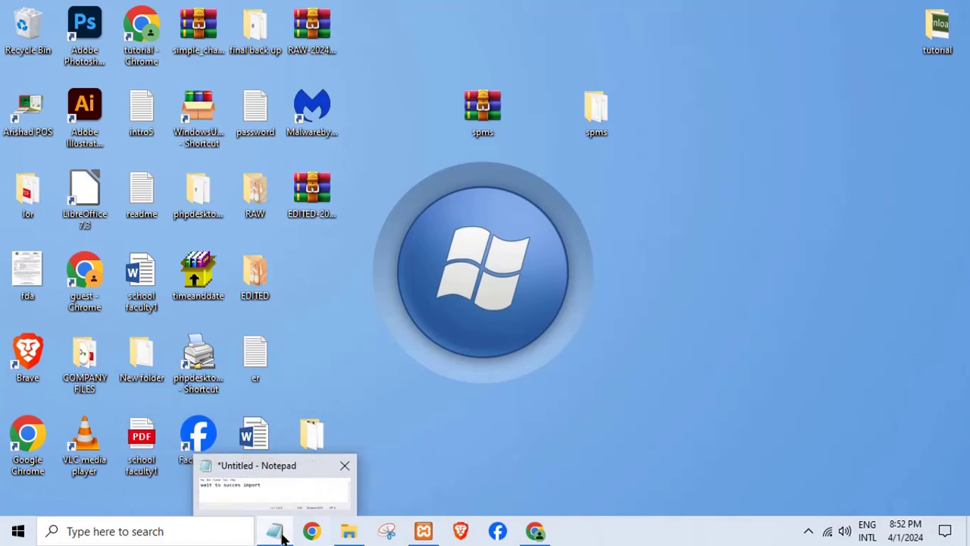
# Replace the text of the untitled Notepad note with "my xampp install in drive c" and minimize the note.
pyautogui.click(273, 504)
pyautogui.moveTo(502, 335); pyautogui.dragTo(183, 321)
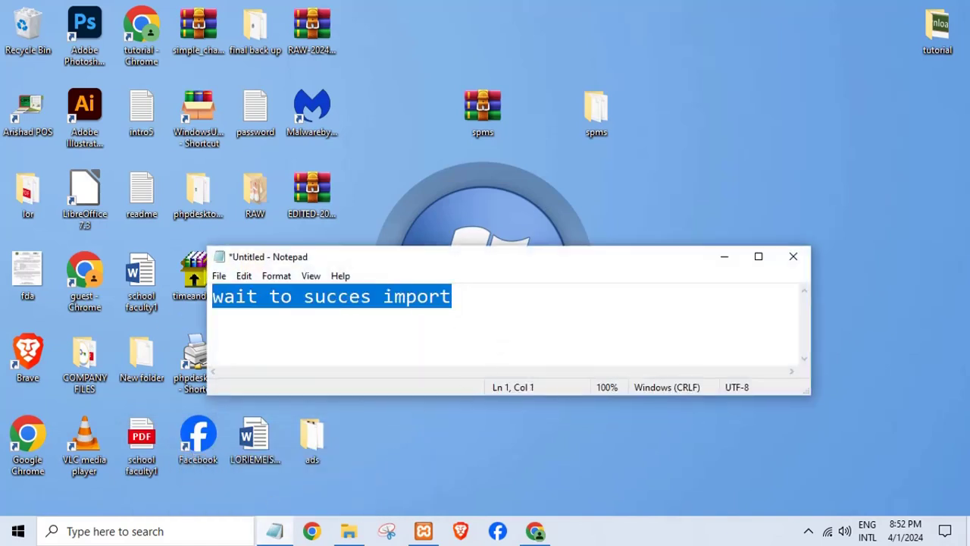
pyautogui.write('m')
pyautogui.write('y xa')
pyautogui.press('BackSpace')
pyautogui.write('xa')
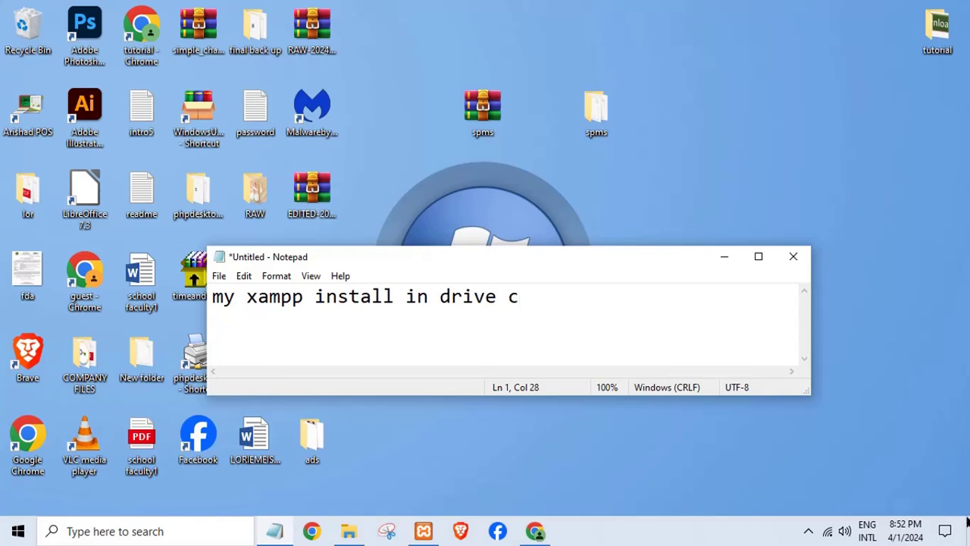
pyautogui.click(724, 256)
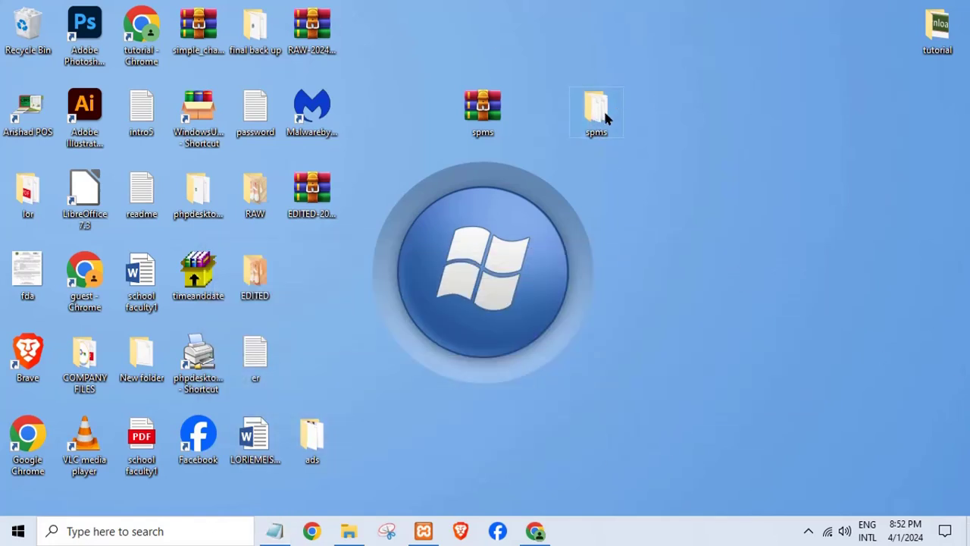
# Copy the spms folder from the desktop into C:\xampp\htdocs.
pyautogui.rightClick(605, 115)
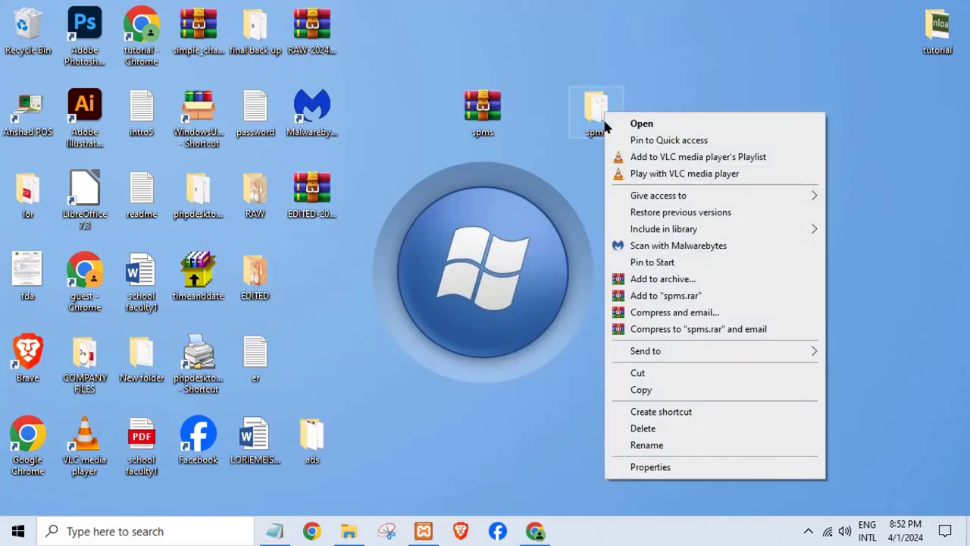
pyautogui.click(634, 390)
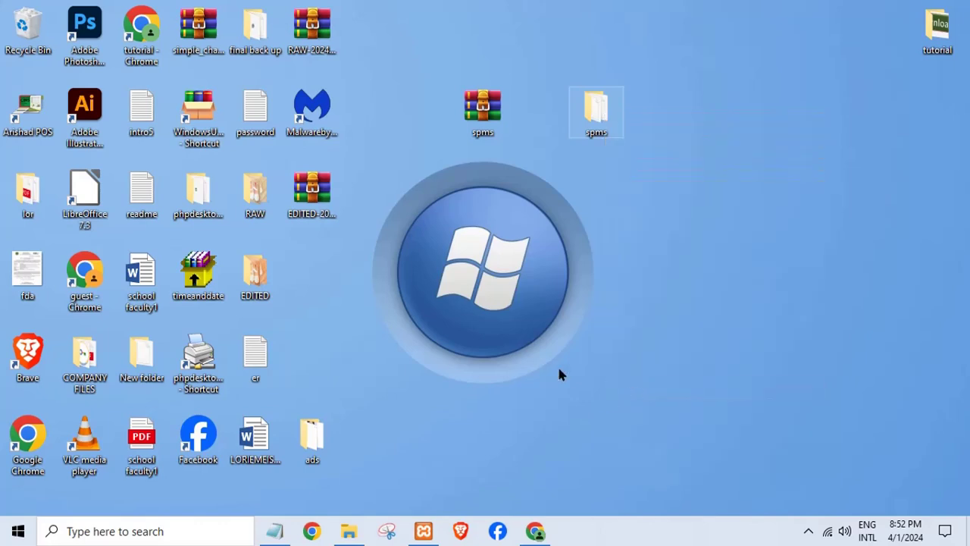
pyautogui.click(350, 532)
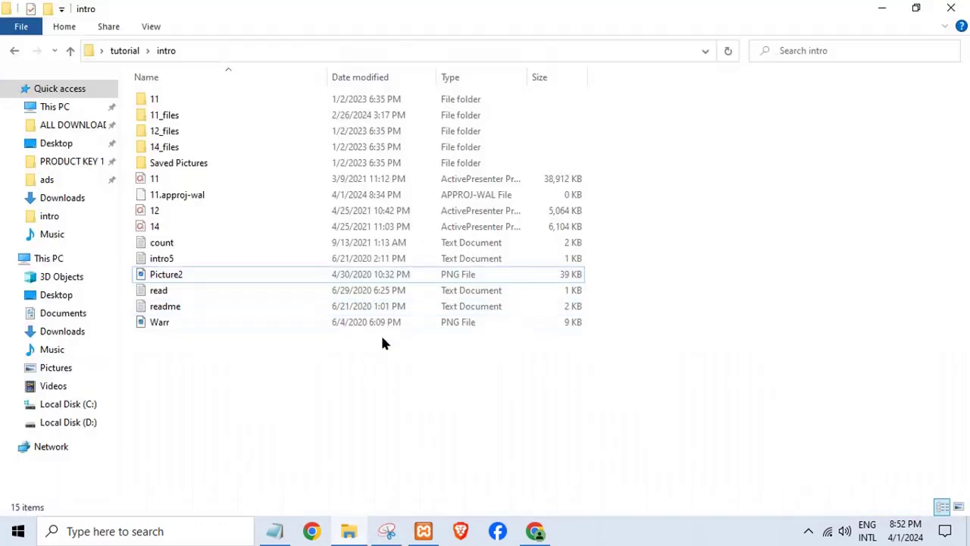
pyautogui.click(50, 259)
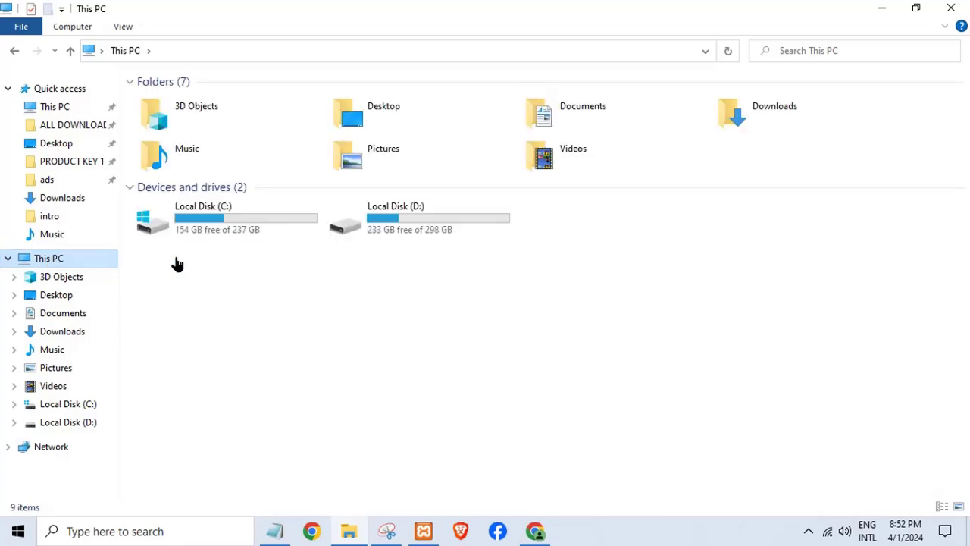
pyautogui.doubleClick(239, 226)
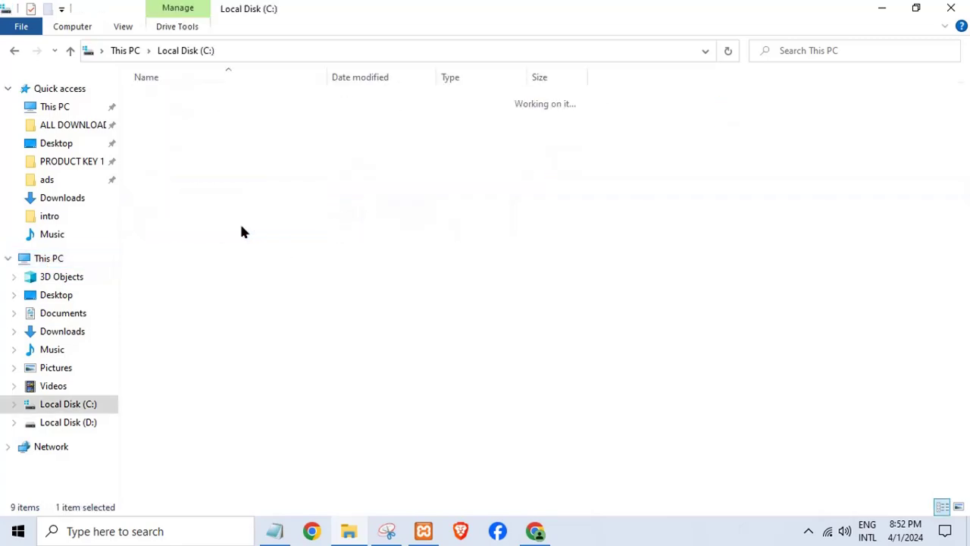
pyautogui.doubleClick(168, 294)
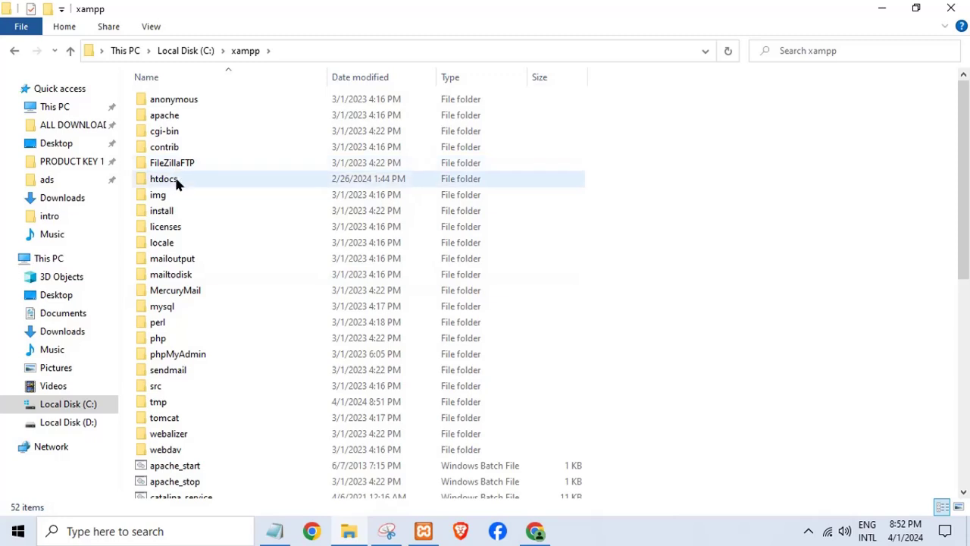
pyautogui.click(173, 184)
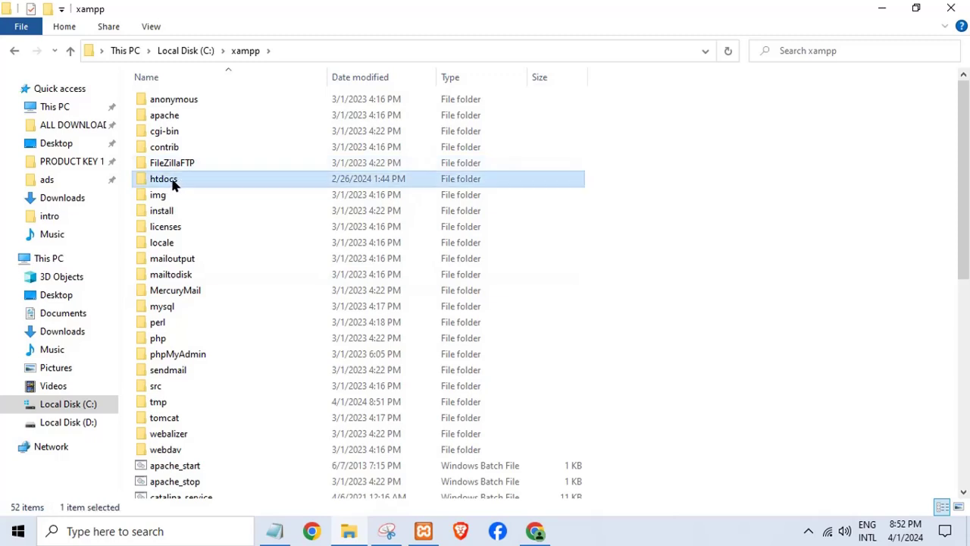
pyautogui.doubleClick(174, 184)
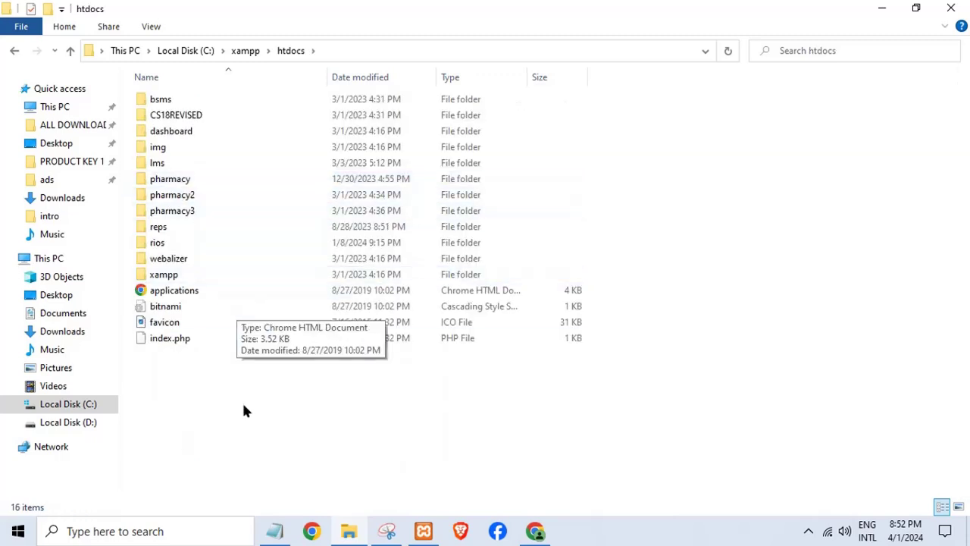
pyautogui.rightClick(243, 406)
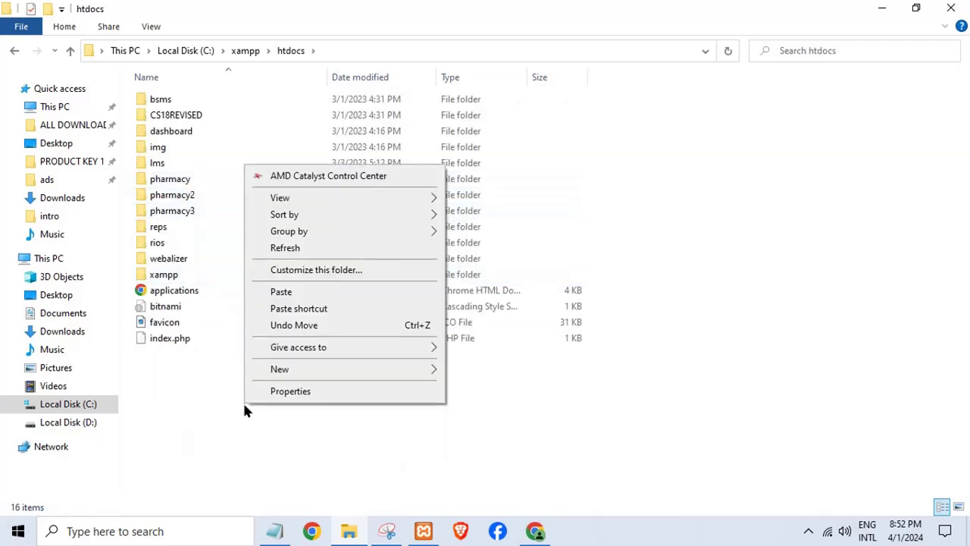
pyautogui.click(275, 293)
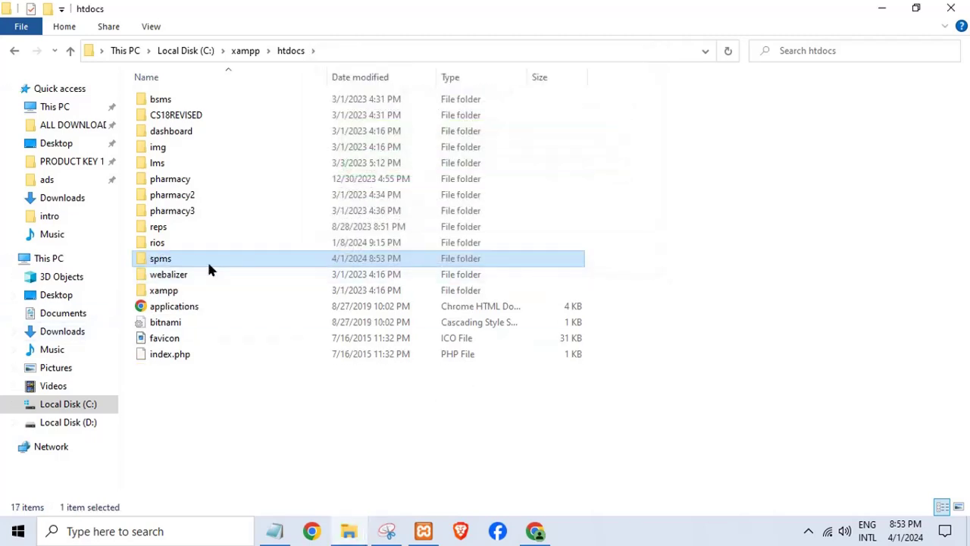
# Open the spms folder inside htdocs and copy its path C:\xampp\htdocs\spms.
pyautogui.doubleClick(251, 263)
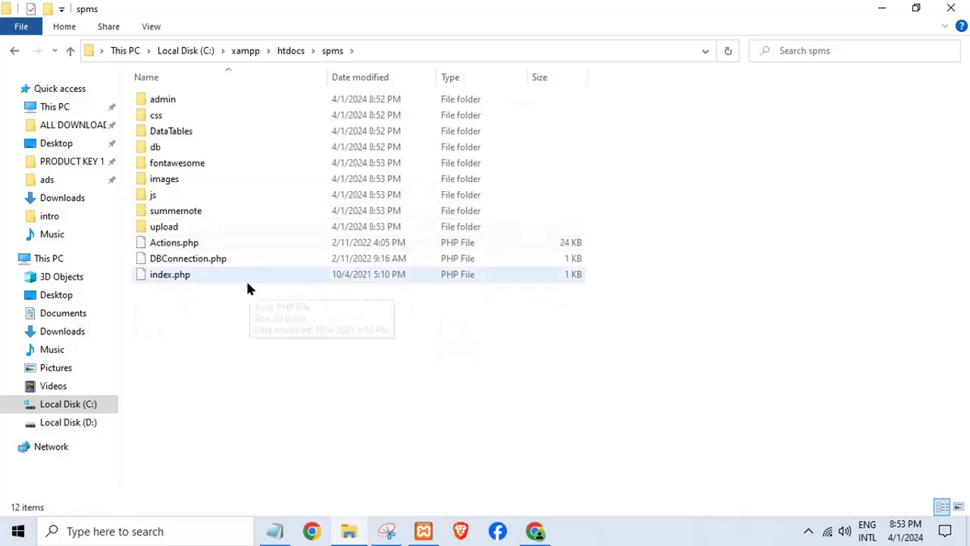
pyautogui.click(211, 278)
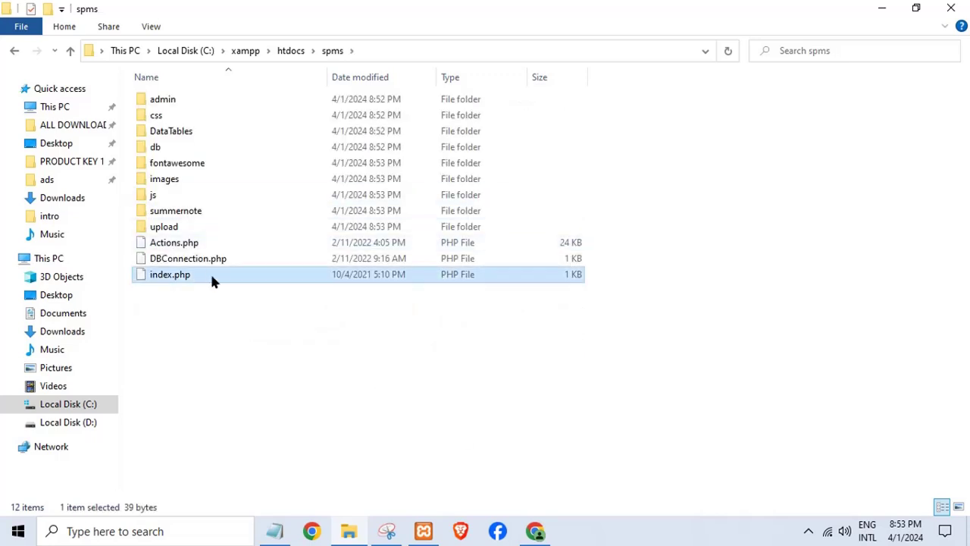
pyautogui.rightClick(211, 277)
pyautogui.click(592, 422)
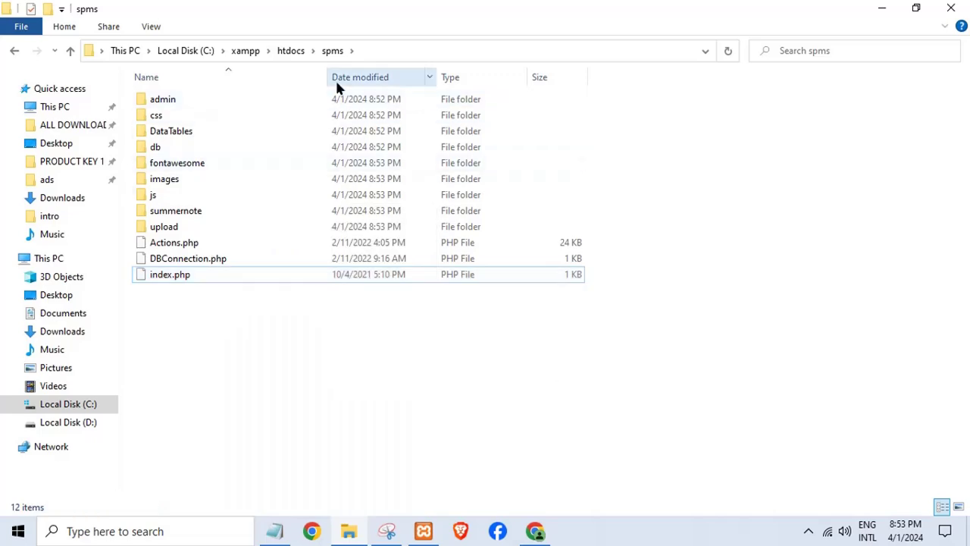
pyautogui.click(368, 48)
pyautogui.rightClick(172, 49)
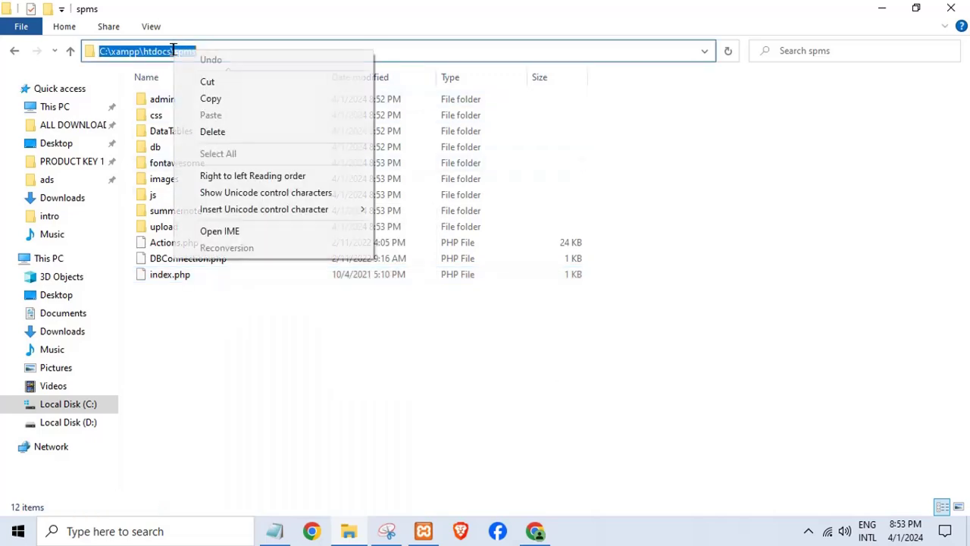
pyautogui.click(212, 102)
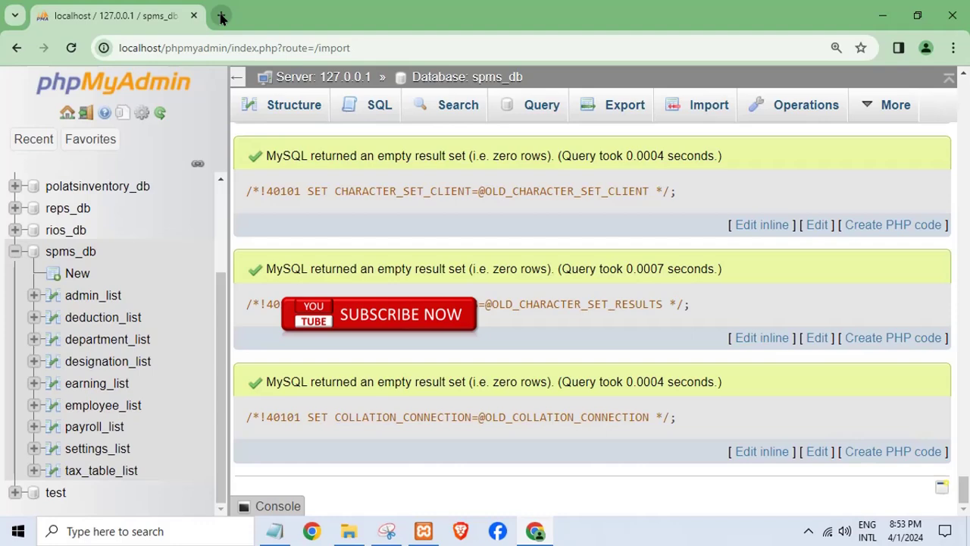
# Load localhost/spms in a new browser tab, reusing the copied folder path with everything before spms replaced by localhost/.
pyautogui.click(221, 15)
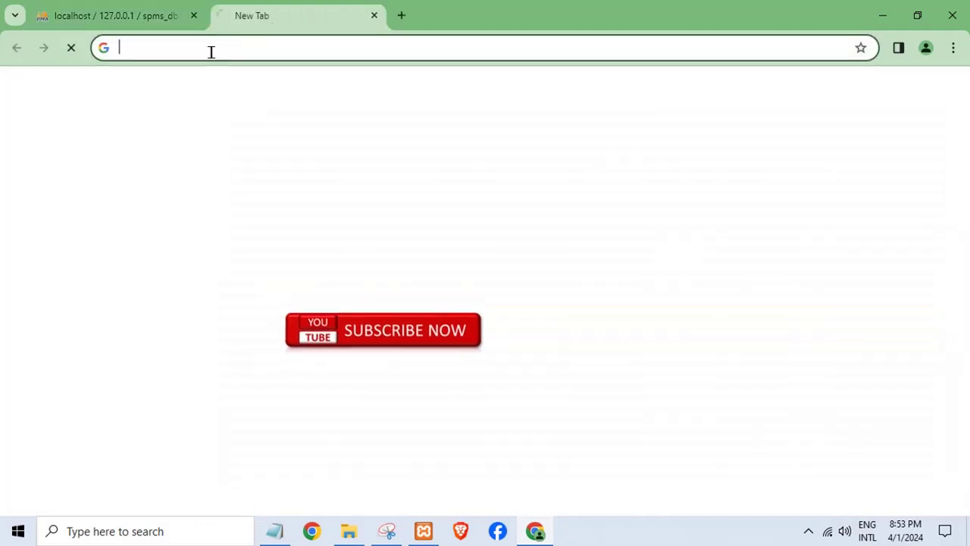
pyautogui.rightClick(210, 48)
pyautogui.click(255, 180)
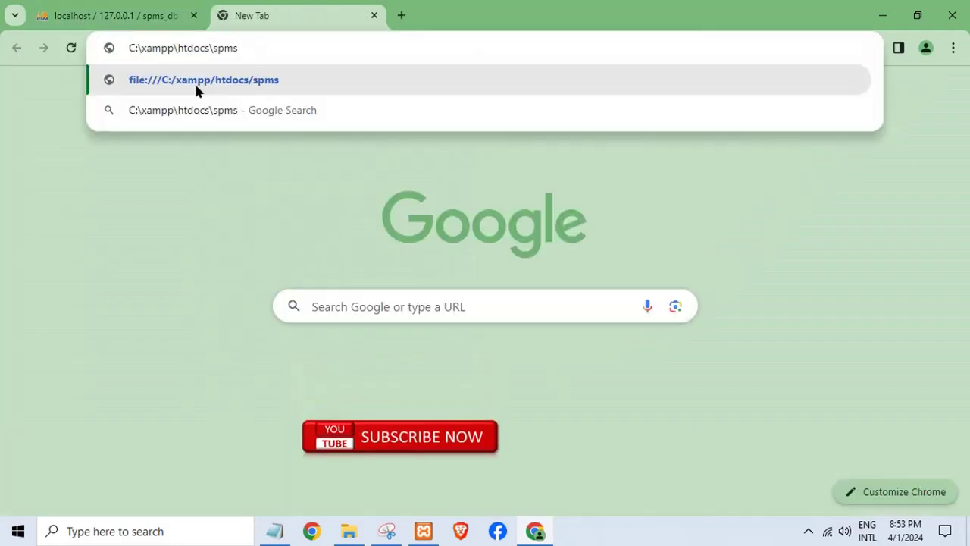
pyautogui.moveTo(174, 47); pyautogui.dragTo(137, 47)
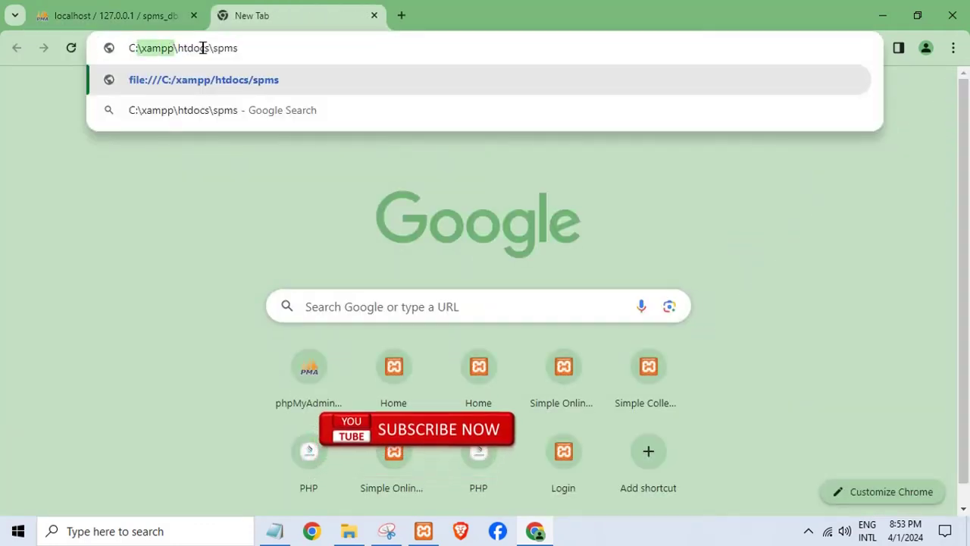
pyautogui.moveTo(212, 48); pyautogui.dragTo(0, 47)
pyautogui.press('BackSpace')
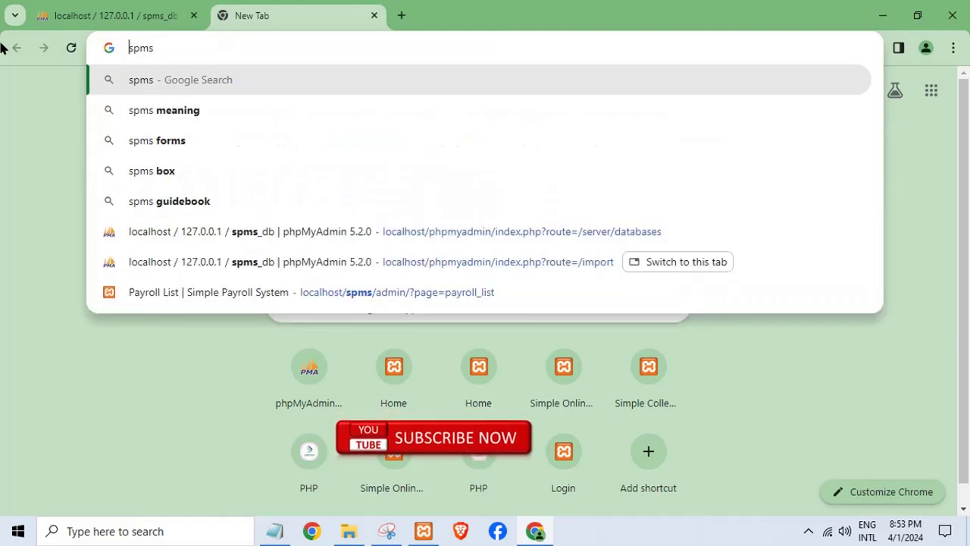
pyautogui.write('/')
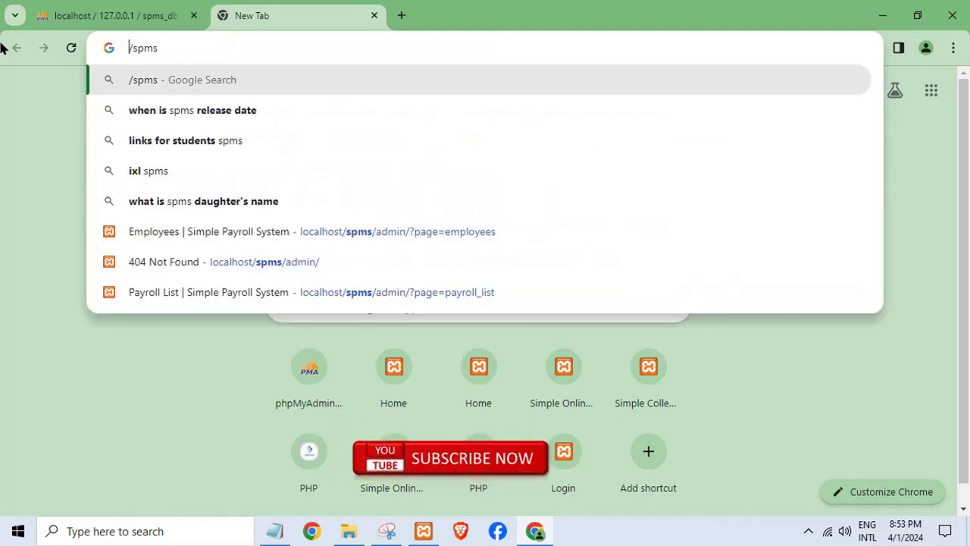
pyautogui.press('Left')
pyautogui.write('localhost')
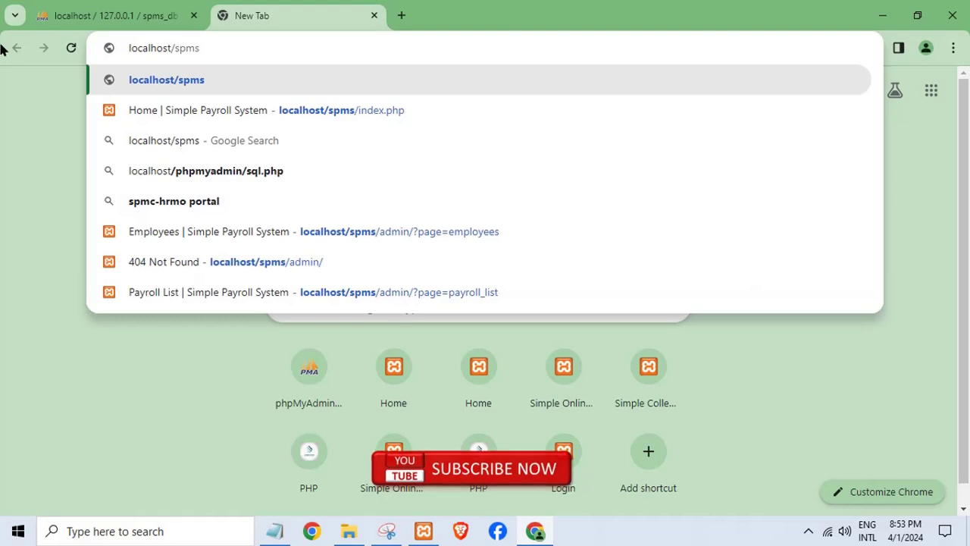
pyautogui.press('Return')
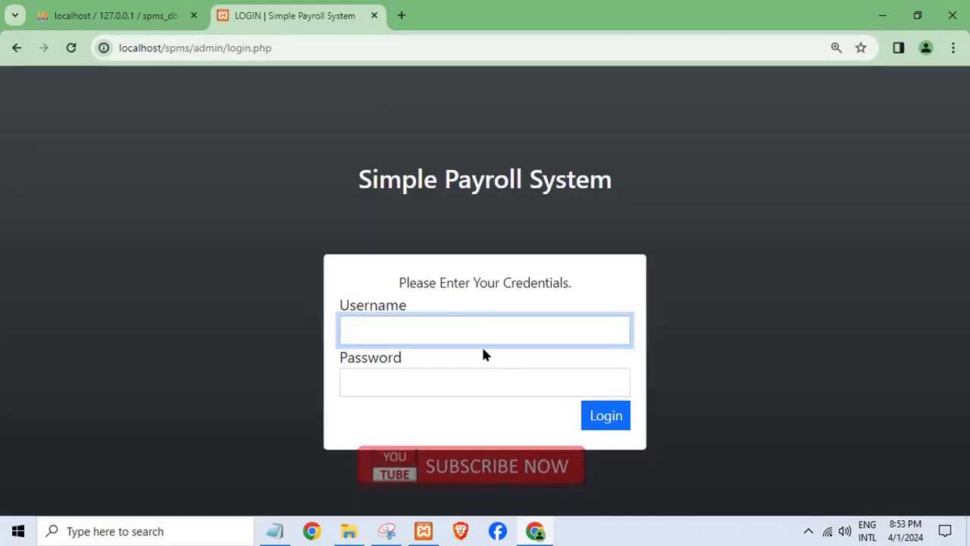
# Open the readme in the db folder of htdocs\spms, maximize it, and find the Admin Access credentials.
pyautogui.click(349, 530)
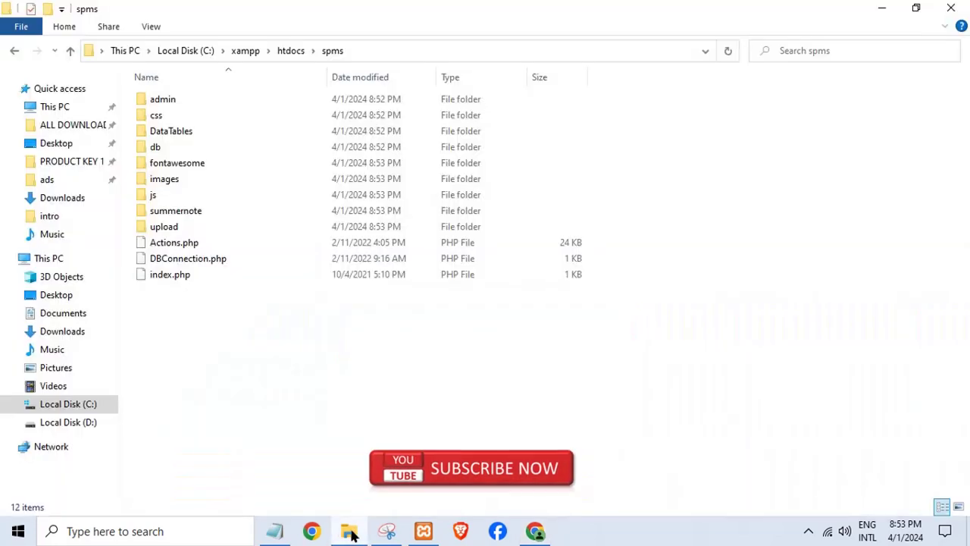
pyautogui.doubleClick(158, 147)
pyautogui.click(173, 101)
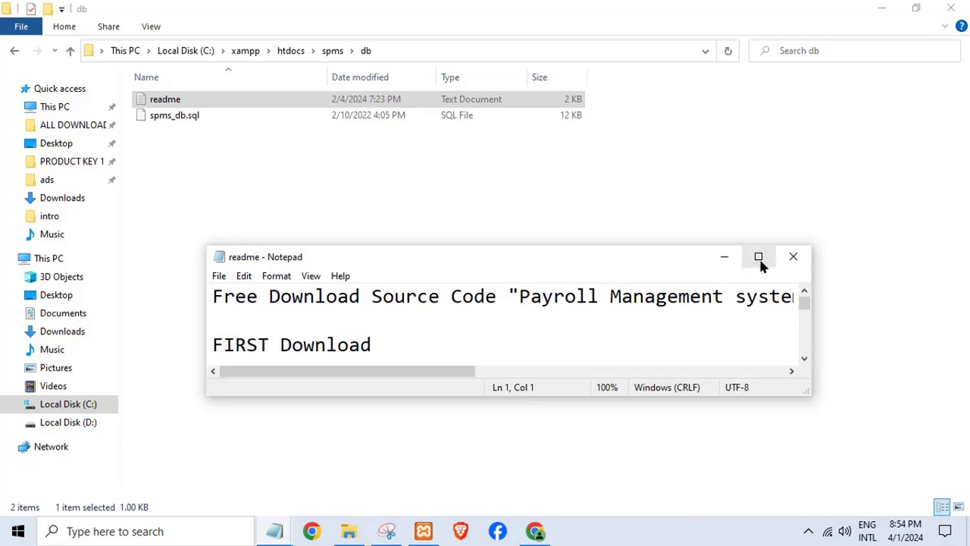
pyautogui.click(759, 256)
pyautogui.scroll(-7, 329, 230)
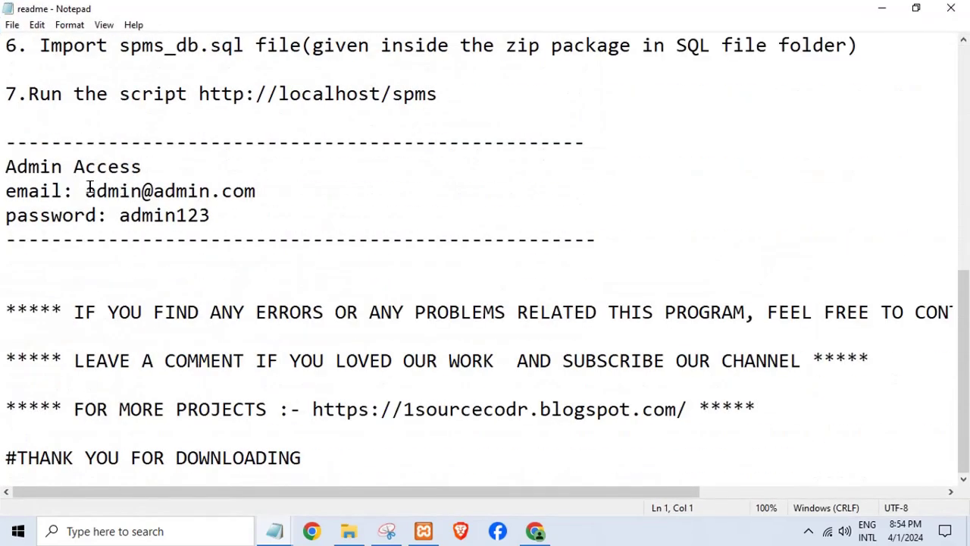
# Copy the admin email from the readme's Admin Access section into the Username field of the Simple Payroll System login page.
pyautogui.moveTo(87, 190); pyautogui.dragTo(269, 182)
pyautogui.rightClick(219, 188)
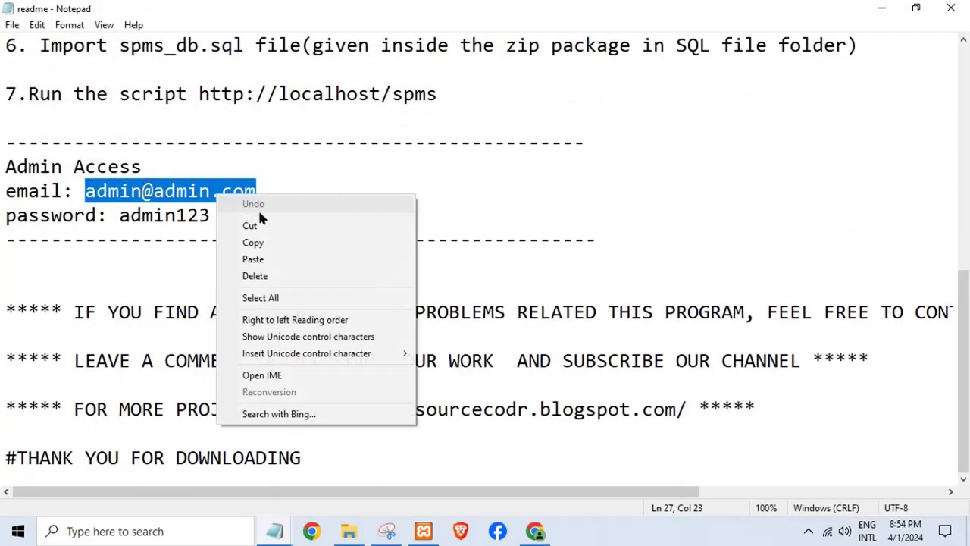
pyautogui.click(258, 242)
pyautogui.click(538, 534)
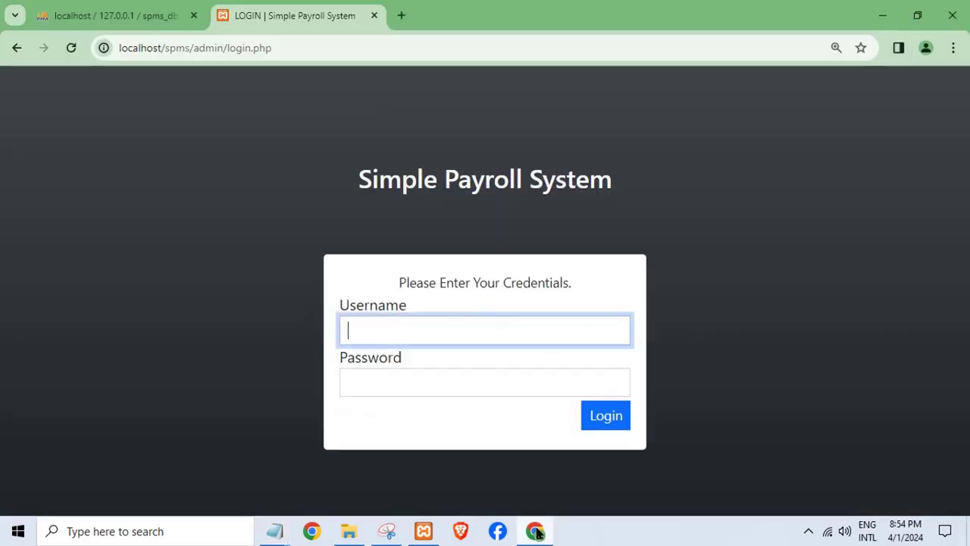
pyautogui.rightClick(388, 318)
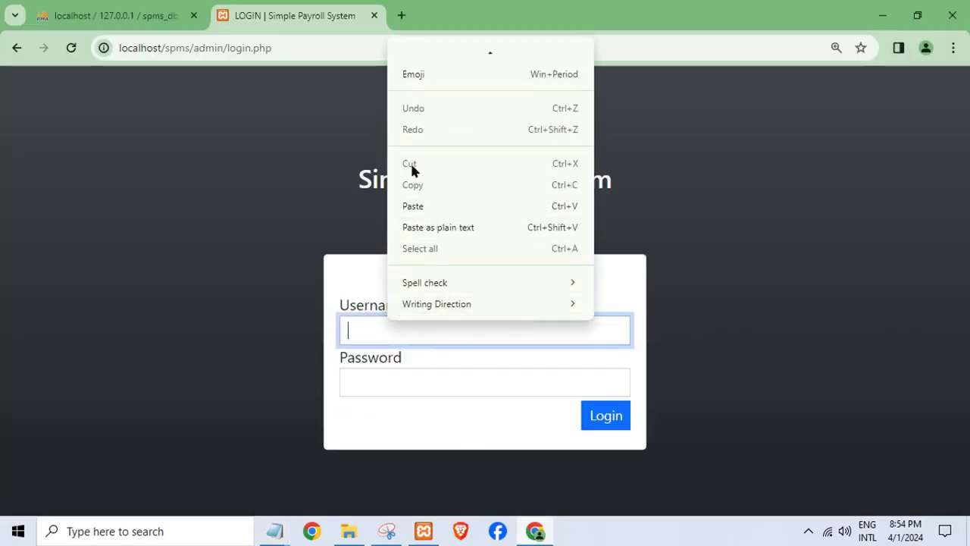
pyautogui.click(418, 207)
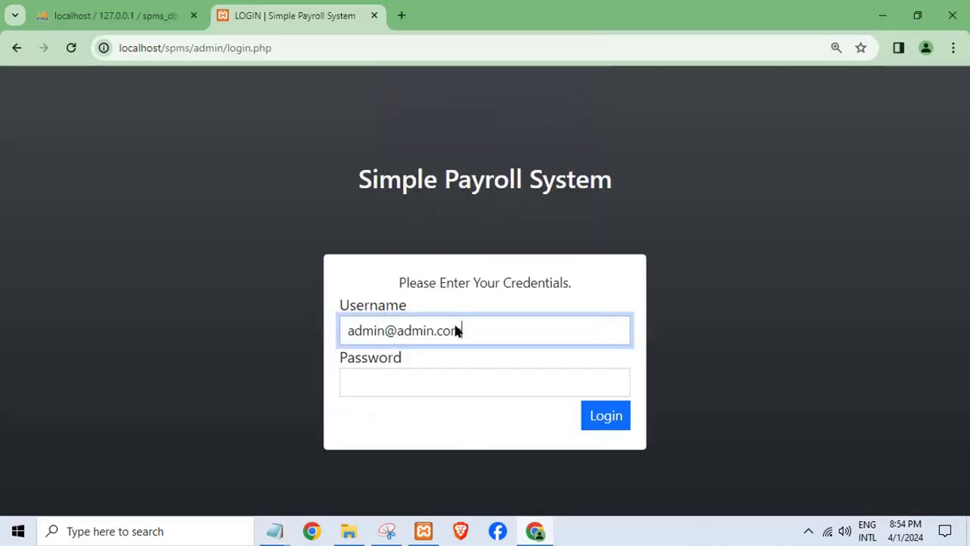
pyautogui.click(276, 531)
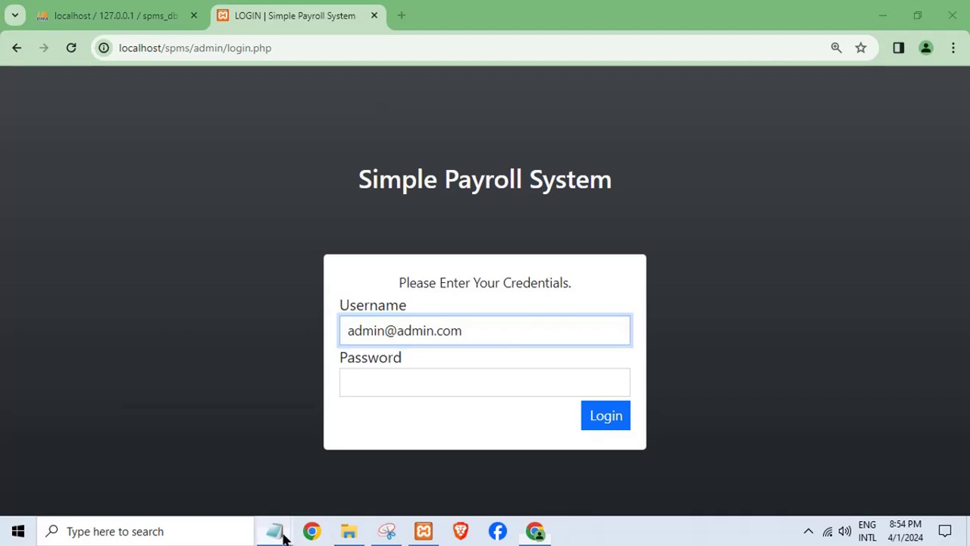
pyautogui.click(215, 467)
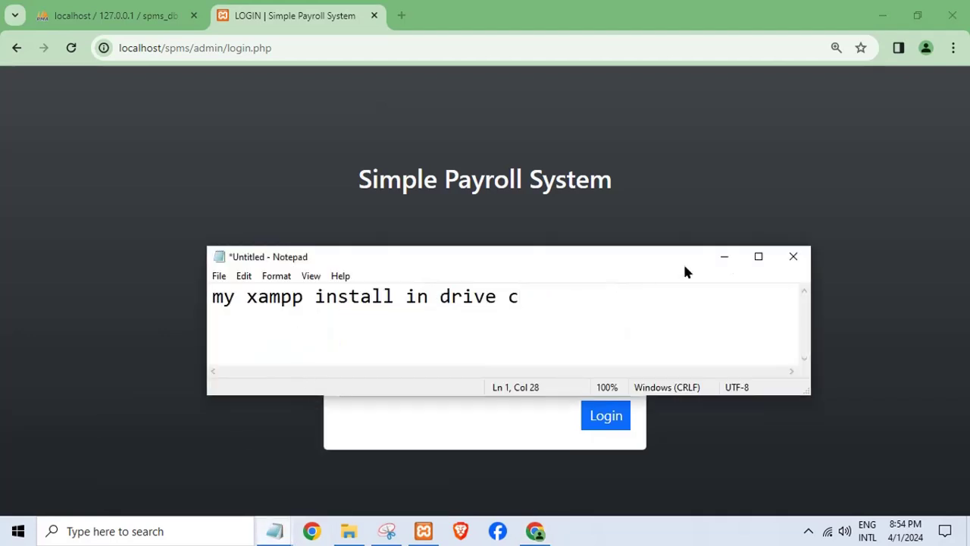
pyautogui.doubleClick(760, 257)
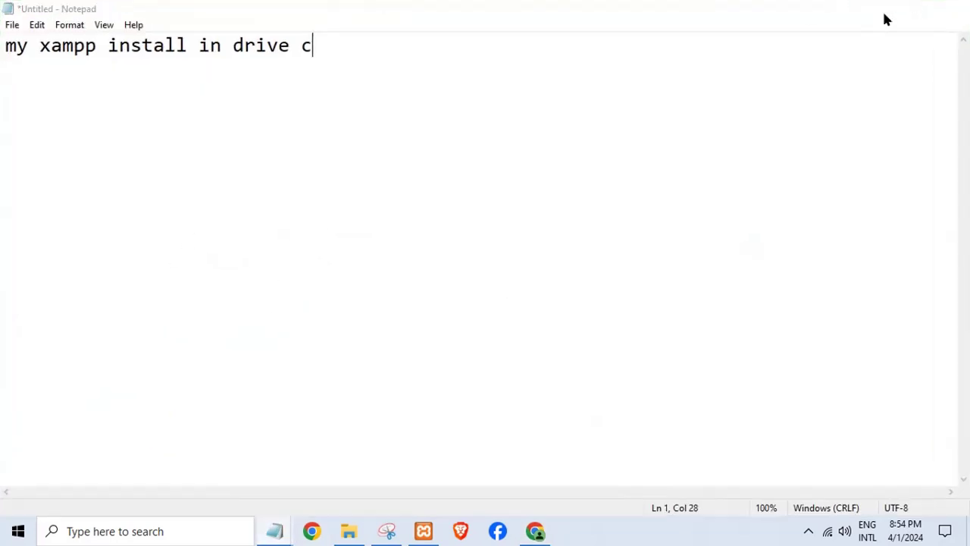
pyautogui.click(883, 9)
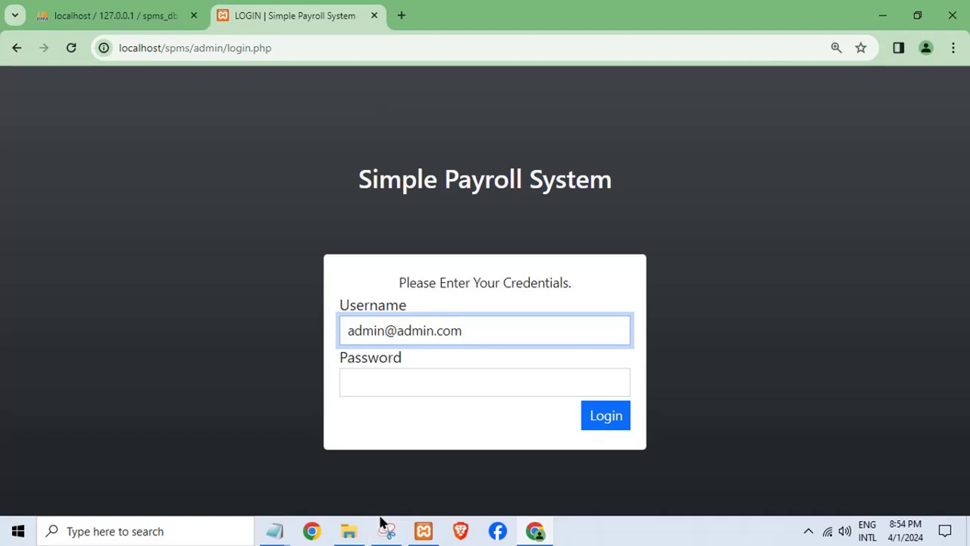
# Copy the admin password from the readme into the Password field of the login page and try to log in.
pyautogui.moveTo(275, 530)
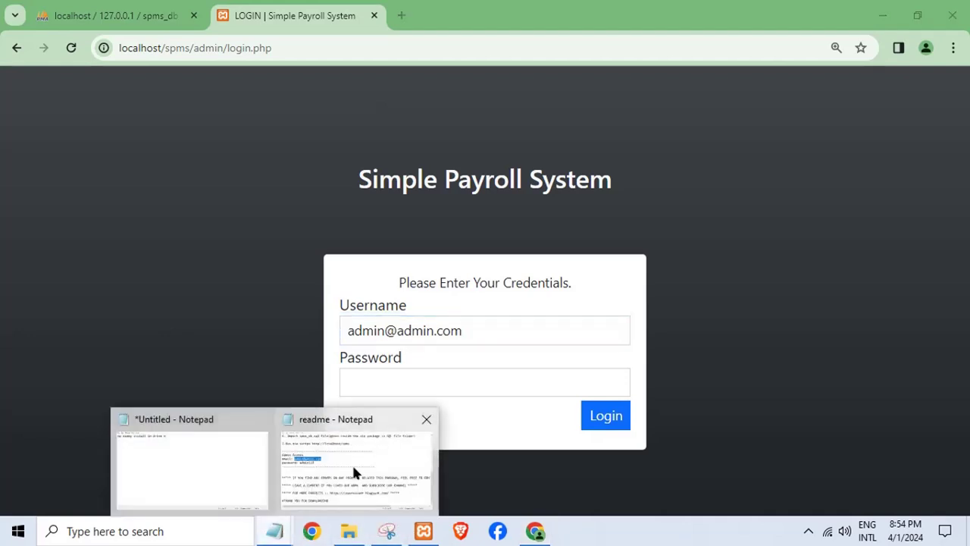
pyautogui.click(355, 470)
pyautogui.moveTo(121, 215); pyautogui.dragTo(212, 217)
pyautogui.rightClick(186, 213)
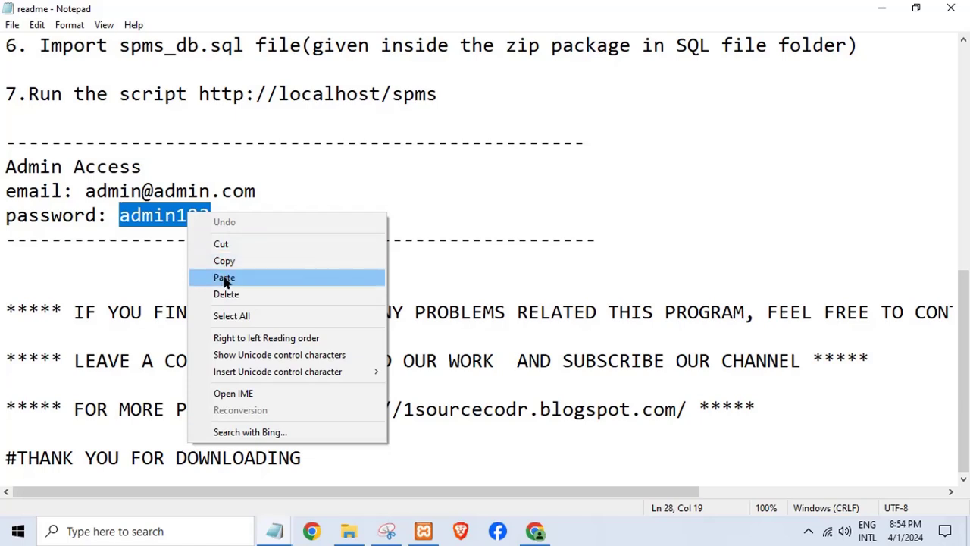
pyautogui.click(220, 260)
pyautogui.click(536, 530)
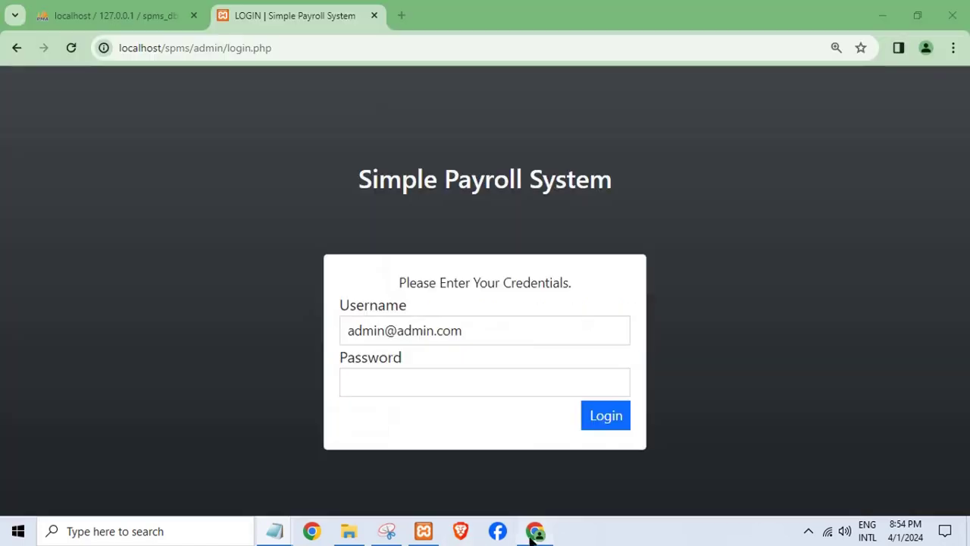
pyautogui.click(364, 384)
pyautogui.rightClick(364, 385)
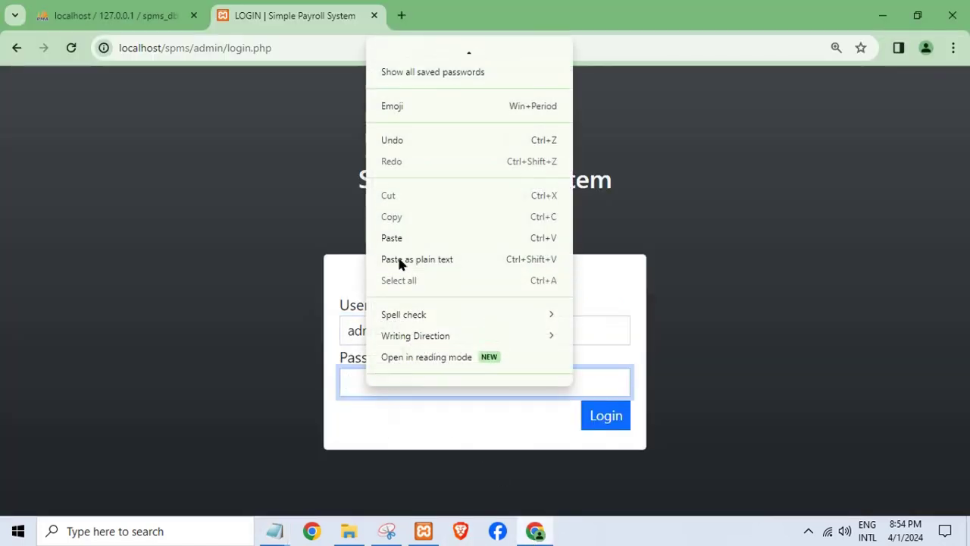
pyautogui.click(392, 237)
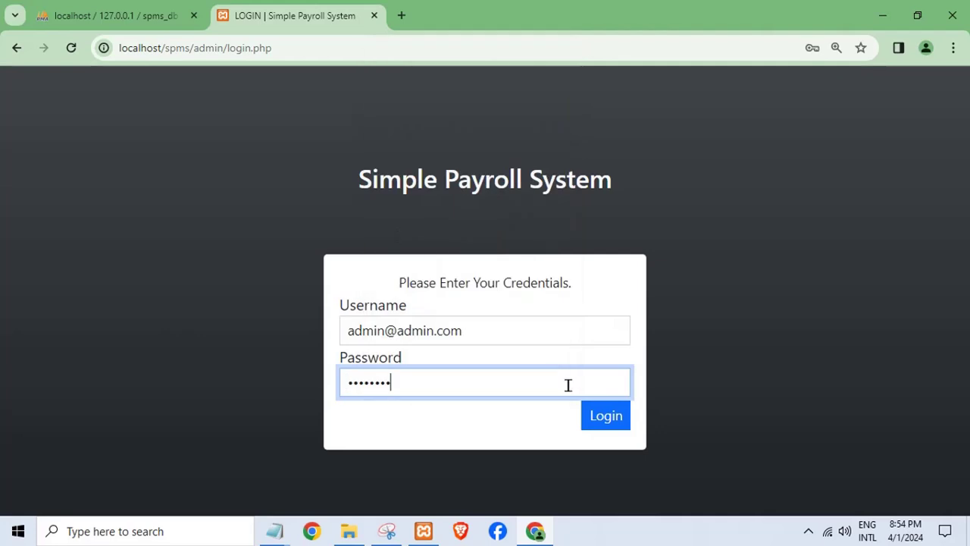
pyautogui.click(616, 419)
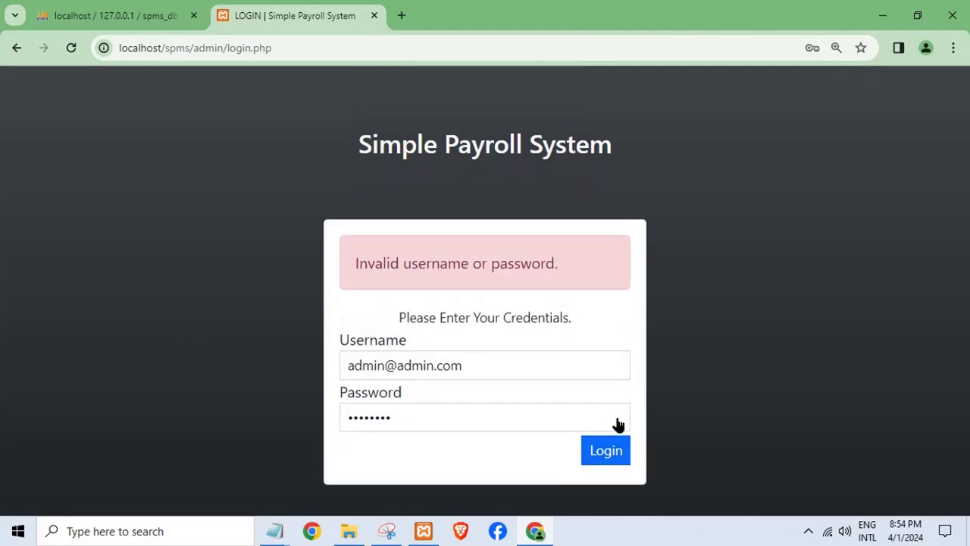
# Shorten the Username to admin and log in to the Simple Payroll System.
pyautogui.click(479, 362)
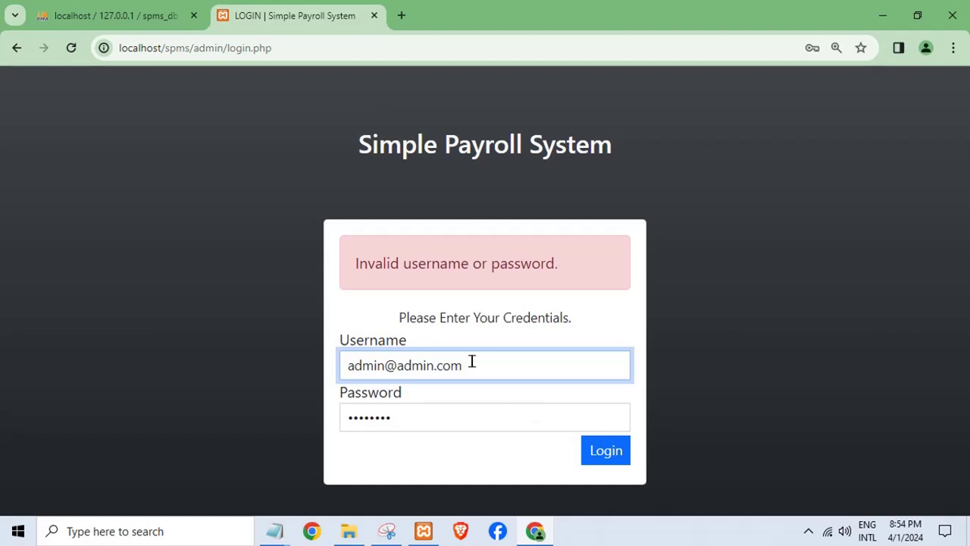
pyautogui.press('BackSpace')
pyautogui.press('BackSpace')
pyautogui.press('BackSpace')
pyautogui.press('BackSpace')
pyautogui.press('BackSpace')
pyautogui.press('BackSpace')
pyautogui.press('BackSpace')
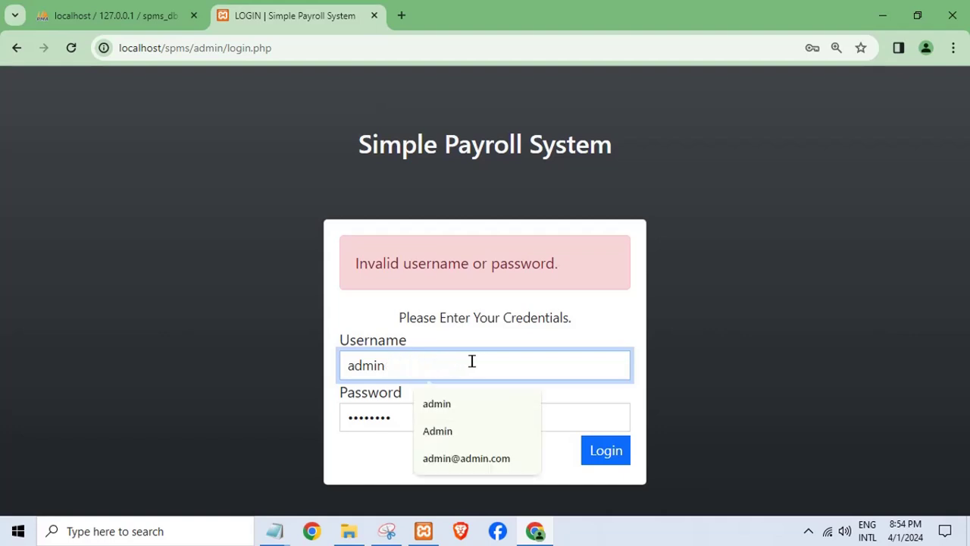
pyautogui.click(235, 426)
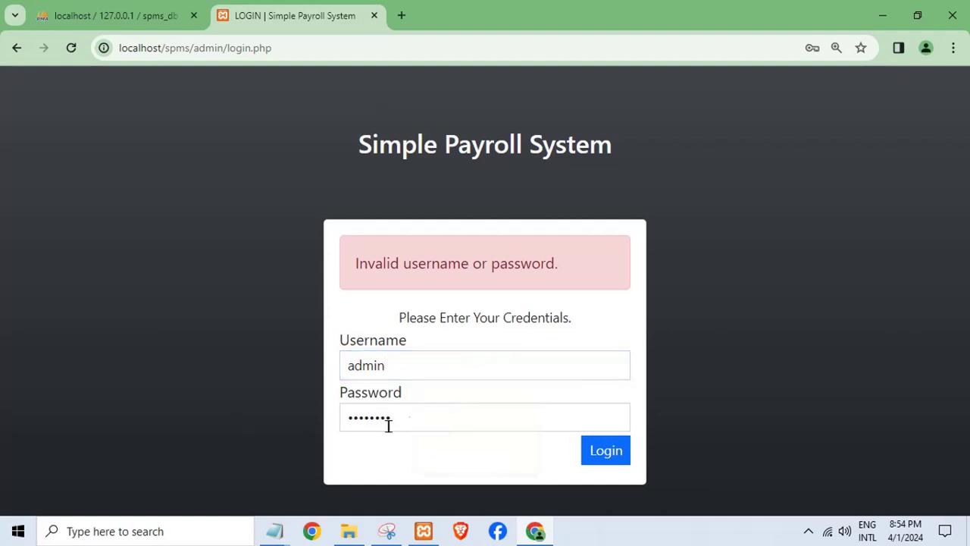
pyautogui.click(613, 464)
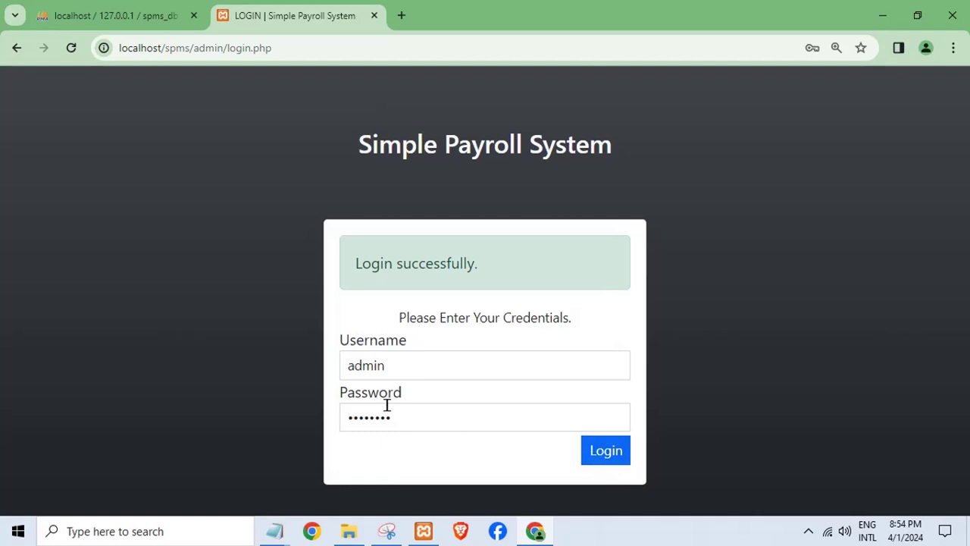
# Shorten the Admin Access email in the readme to admin, and close the file without saving the change.
pyautogui.moveTo(274, 530)
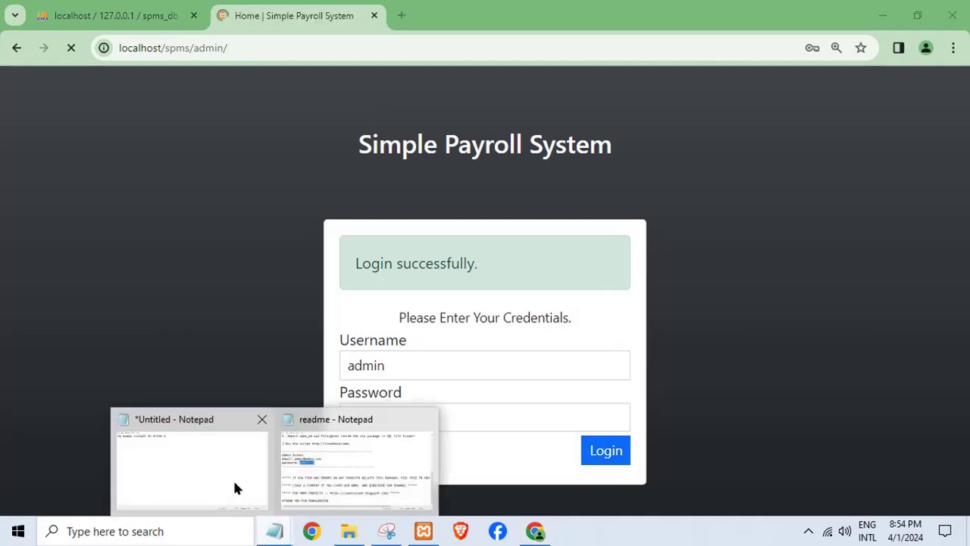
pyautogui.click(337, 475)
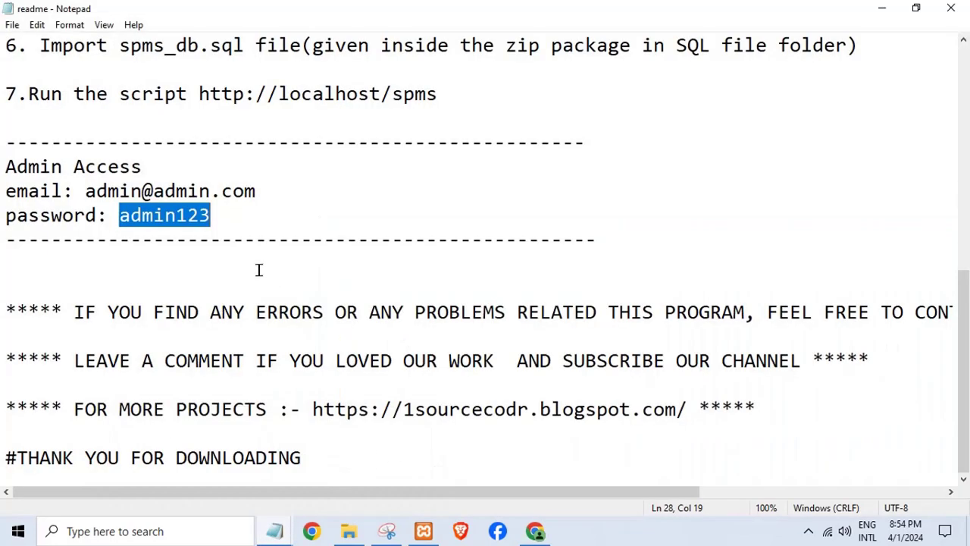
pyautogui.click(256, 199)
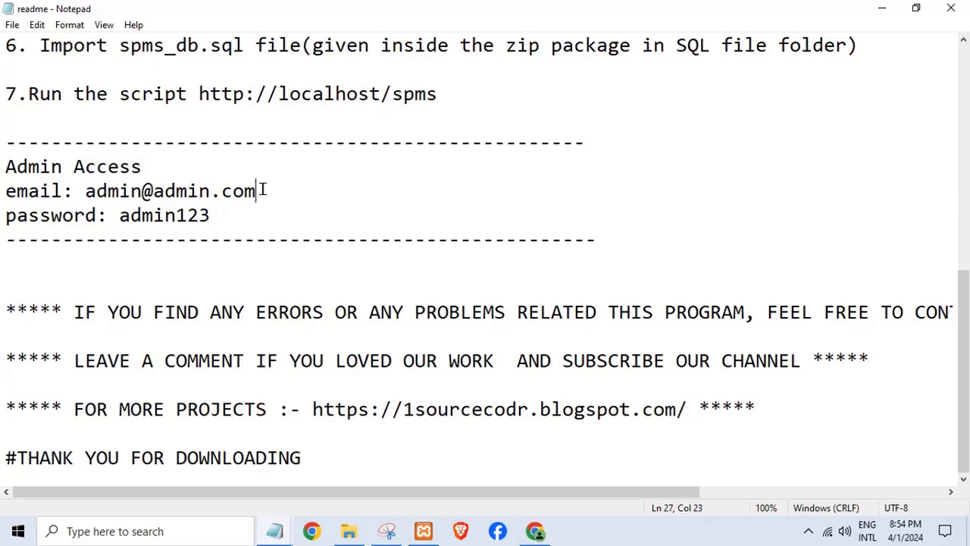
pyautogui.press('BackSpace')
pyautogui.press('BackSpace')
pyautogui.press('BackSpace')
pyautogui.press('BackSpace')
pyautogui.press('BackSpace')
pyautogui.press('BackSpace')
pyautogui.press('BackSpace')
pyautogui.press('BackSpace')
pyautogui.press('BackSpace')
pyautogui.press('BackSpace')
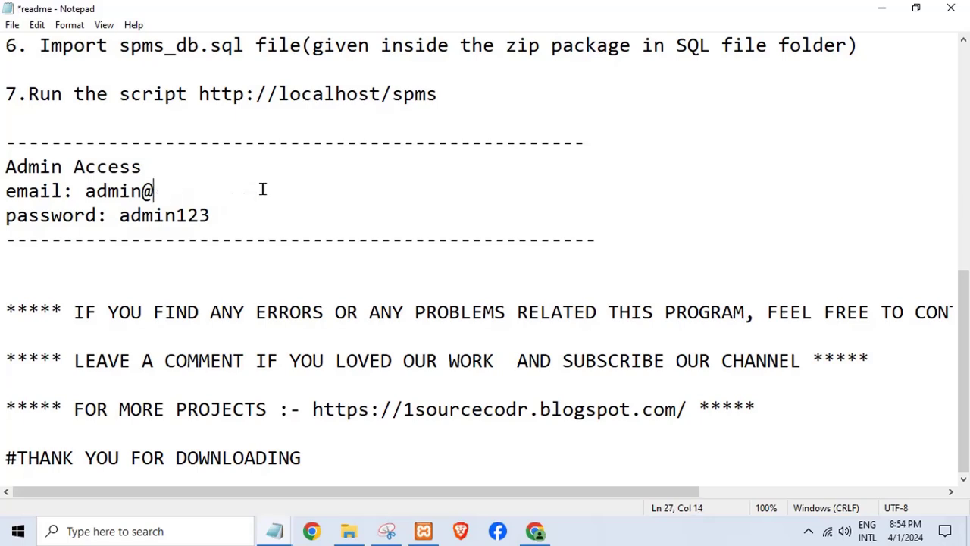
pyautogui.doubleClick(117, 191)
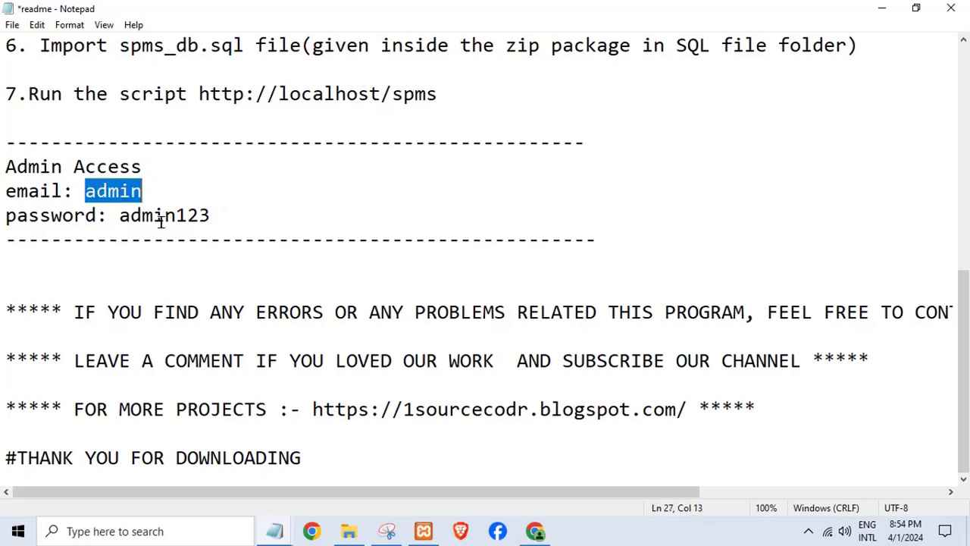
pyautogui.doubleClick(160, 217)
pyautogui.click(455, 260)
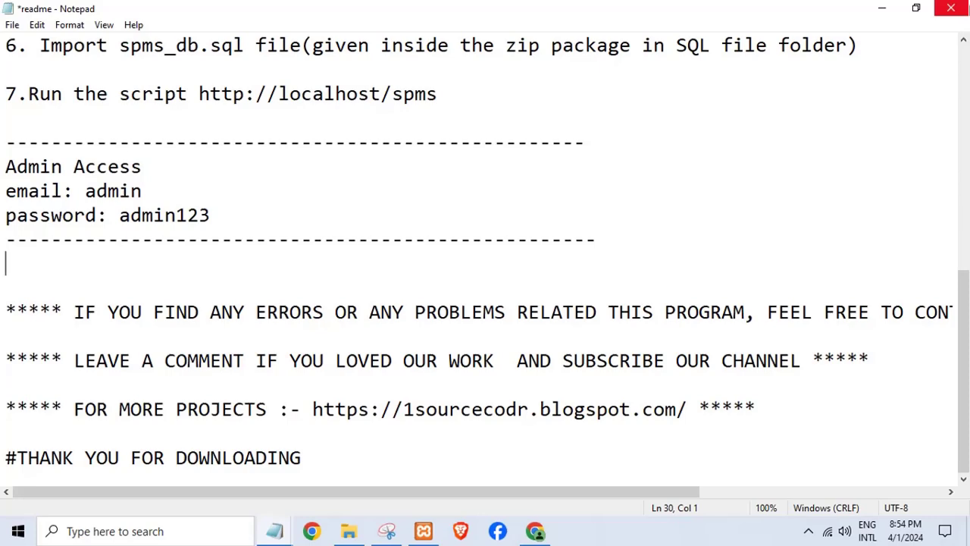
pyautogui.click(951, 8)
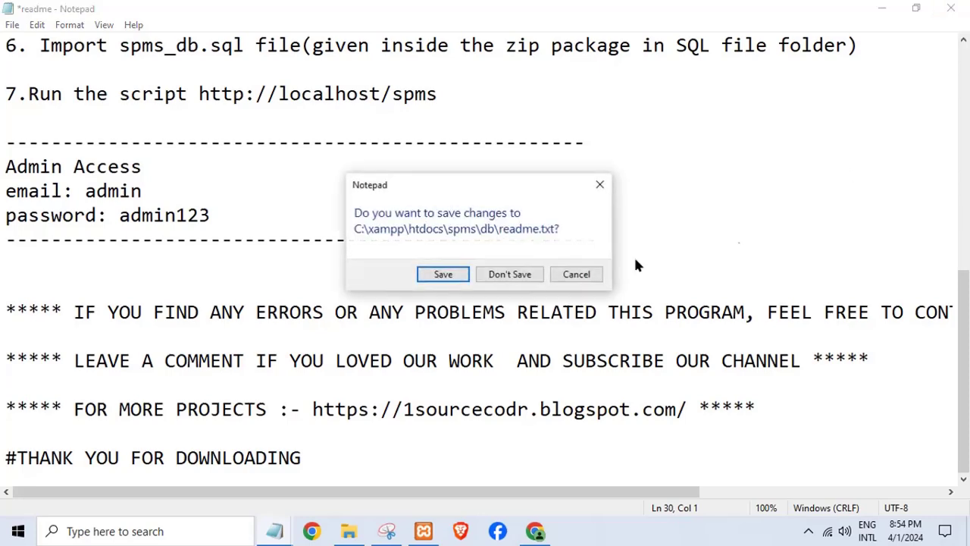
pyautogui.click(526, 270)
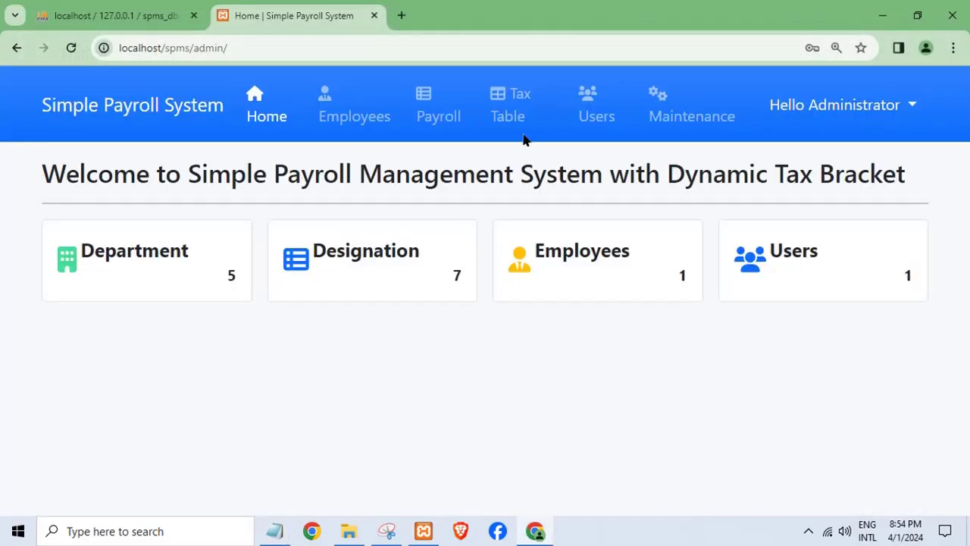
# Look through the Employees, Payroll and Tax Table pages of the payroll system and open the Users page.
pyautogui.click(330, 117)
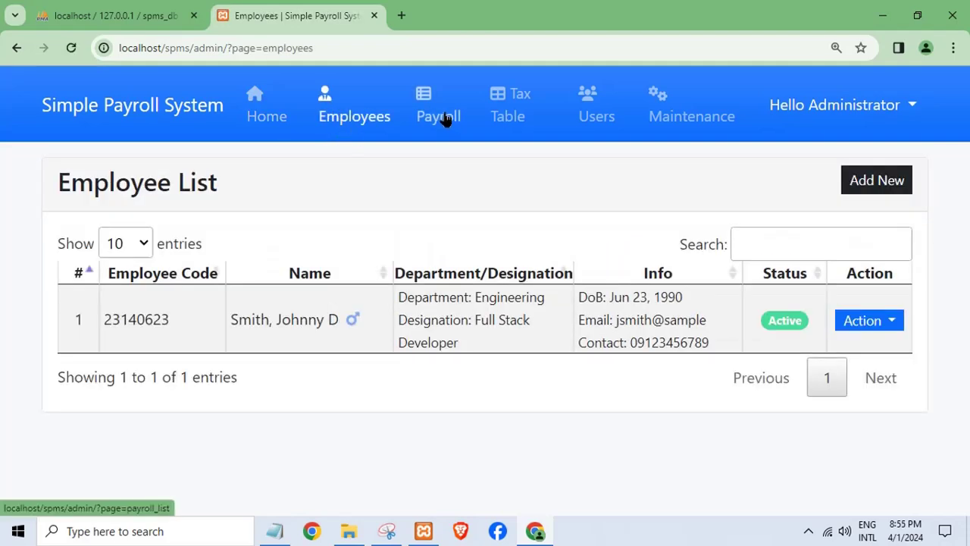
pyautogui.click(443, 119)
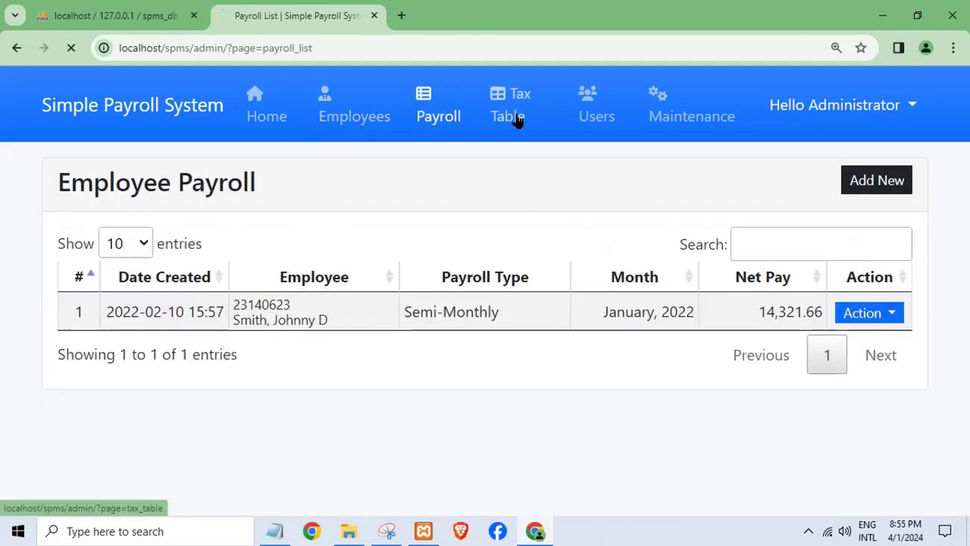
pyautogui.click(516, 119)
pyautogui.scroll(-2, 550, 337)
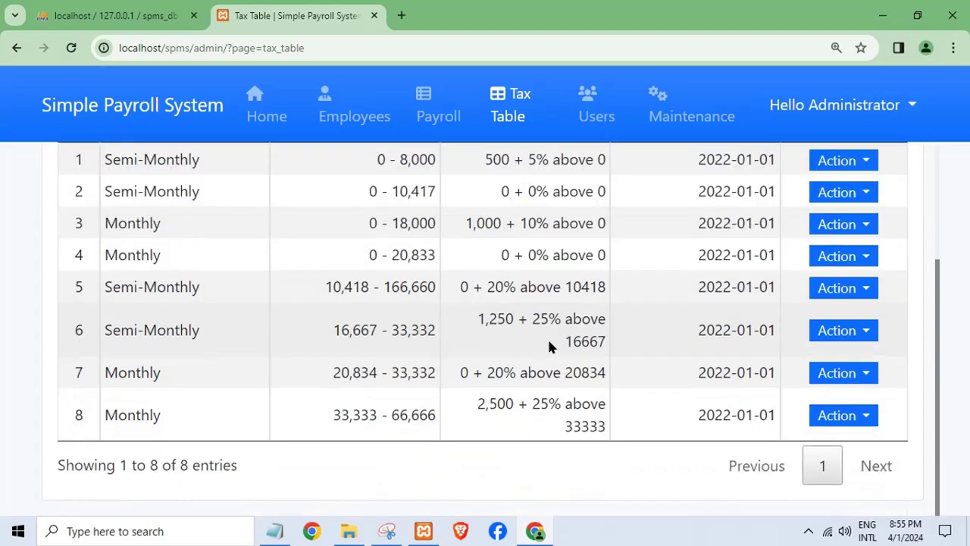
pyautogui.scroll(2, 547, 336)
pyautogui.click(595, 121)
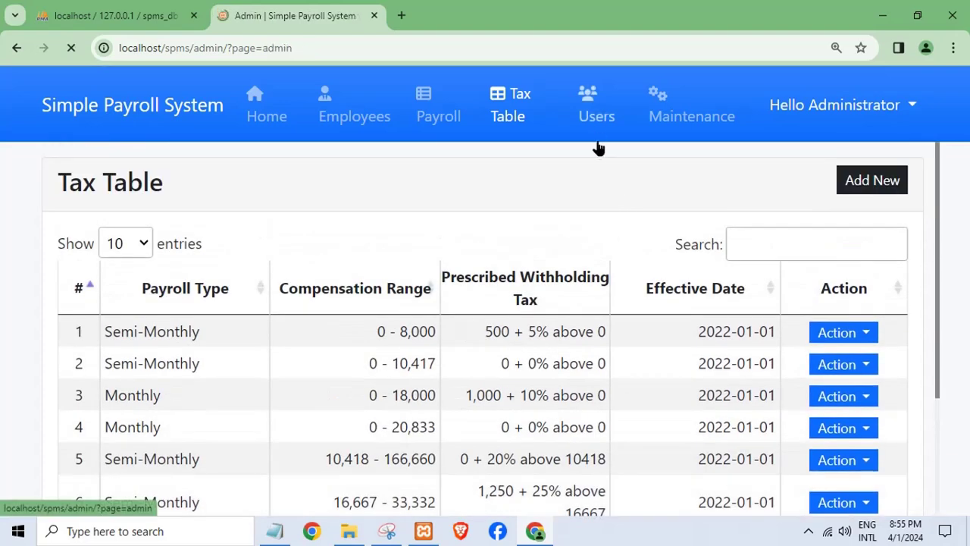
# View the department and designation lists under Maintenance, and inspect the Engineering department's edit details without saving.
pyautogui.click(704, 119)
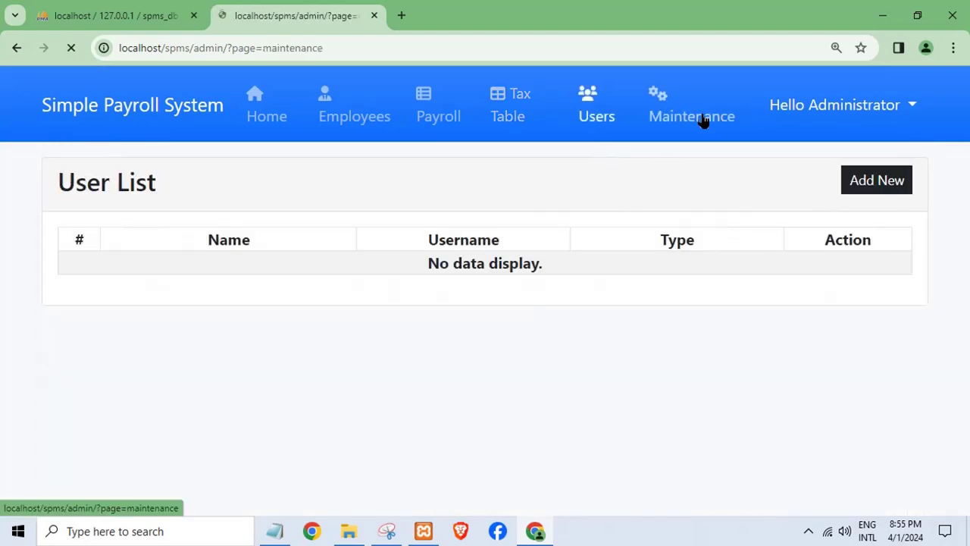
pyautogui.scroll(-1, 594, 278)
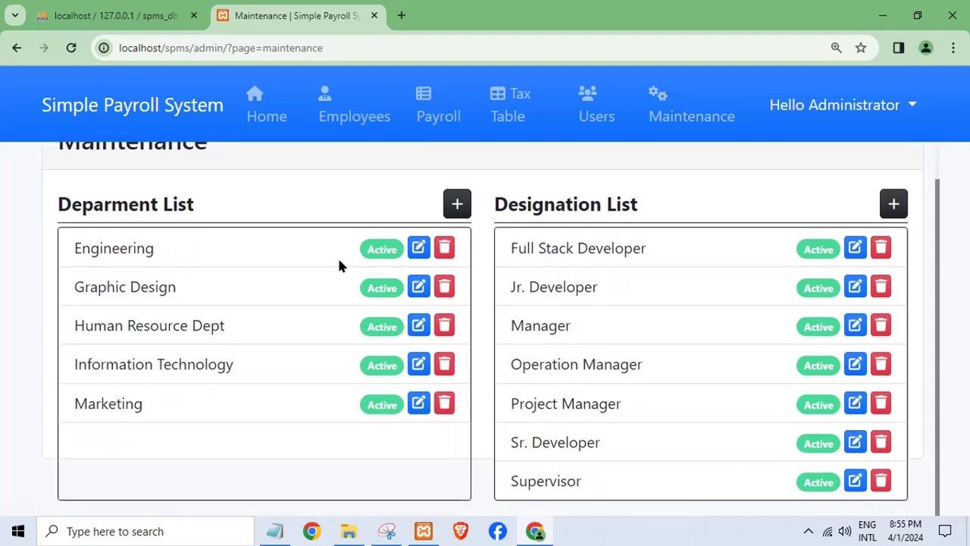
pyautogui.click(422, 248)
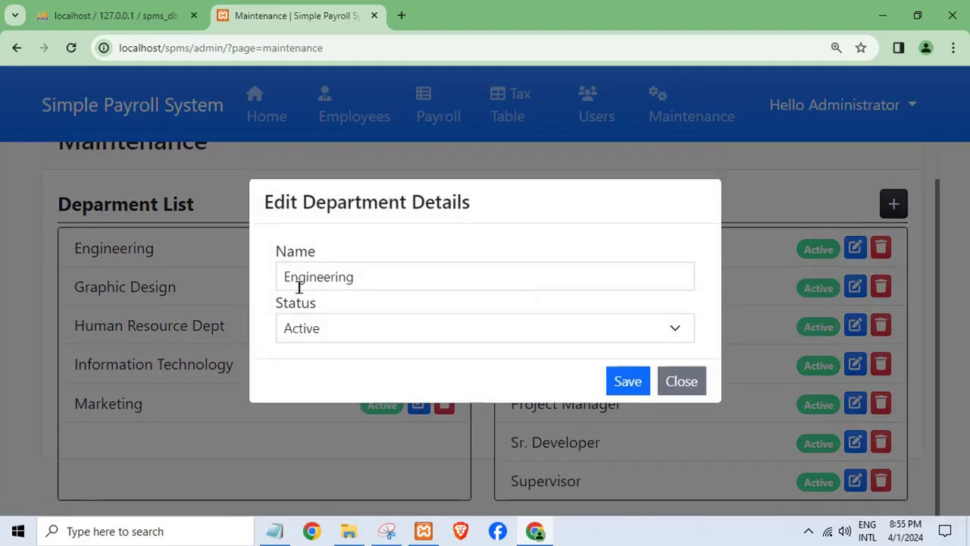
pyautogui.click(298, 278)
pyautogui.click(704, 381)
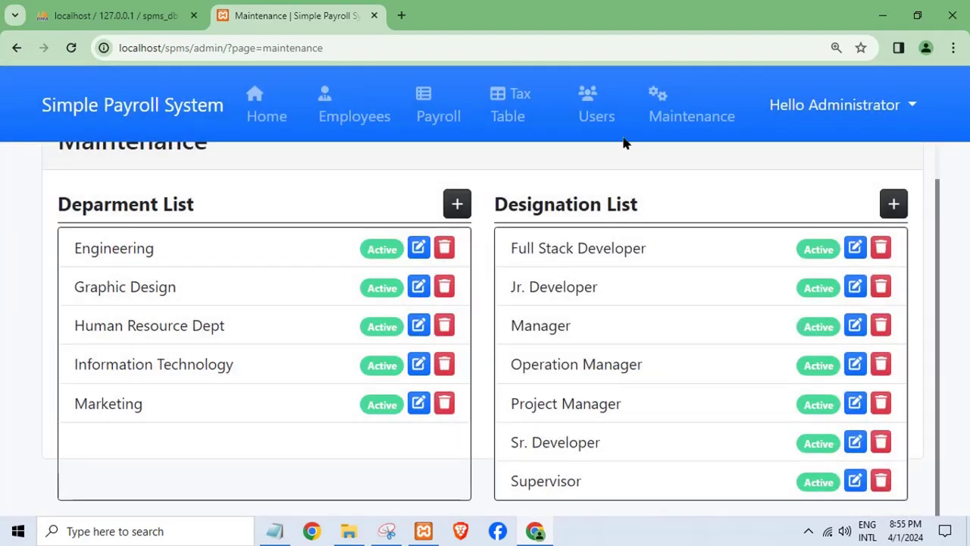
pyautogui.click(692, 101)
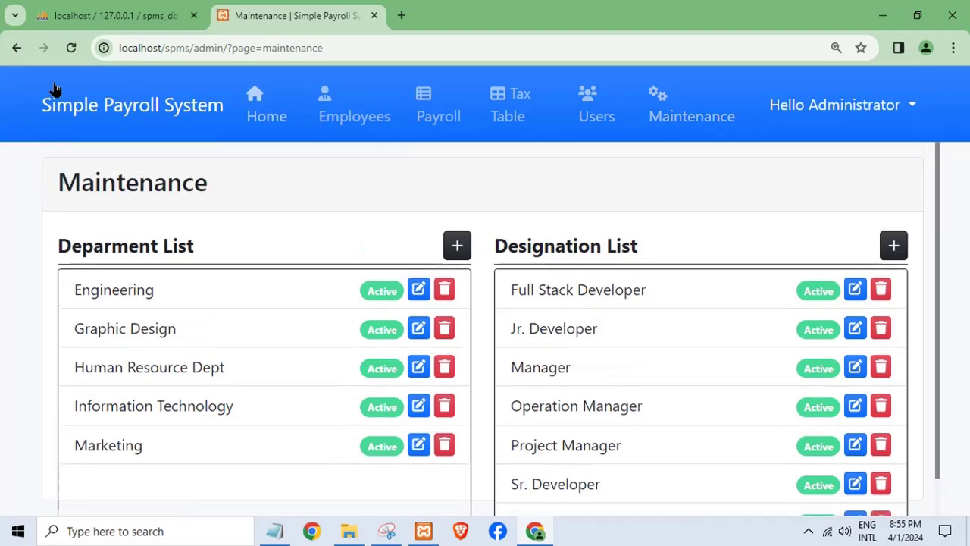
# Return to the payroll system's home page, then clear the desktop by minimizing the browser and spms folder windows and closing Snipping Tool.
pyautogui.click(123, 115)
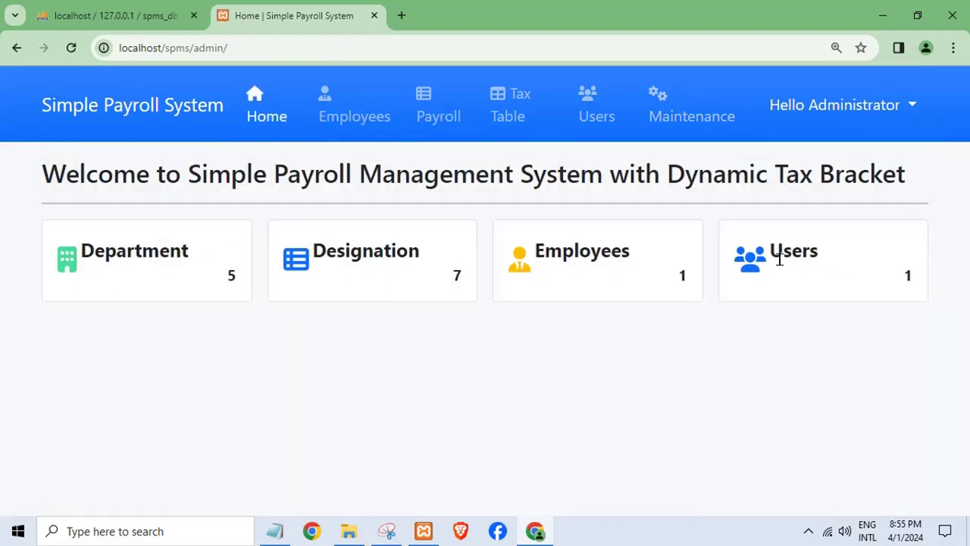
pyautogui.click(882, 15)
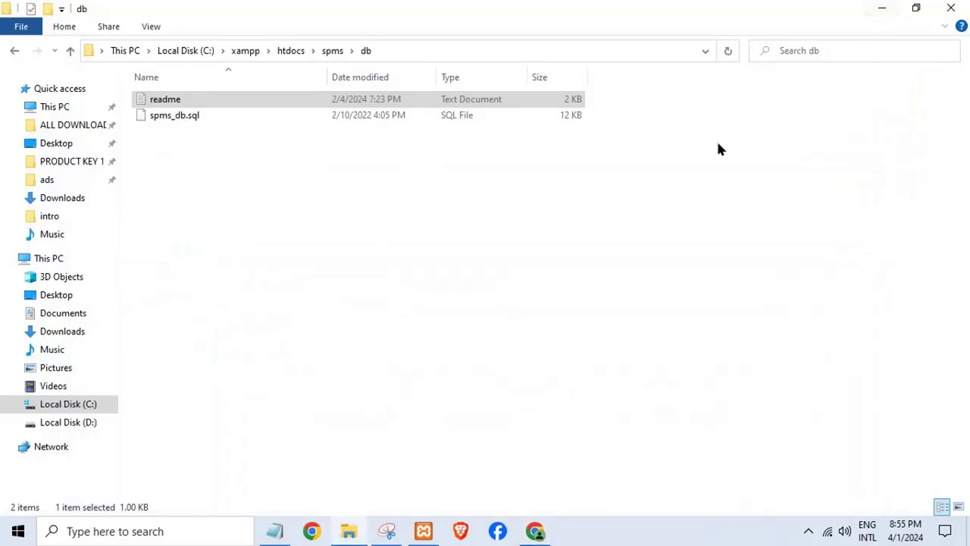
pyautogui.click(15, 51)
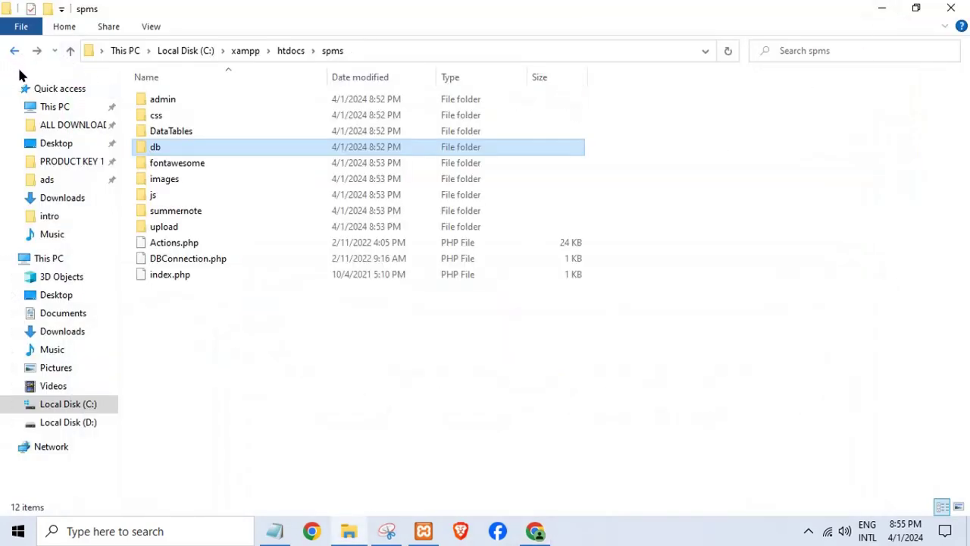
pyautogui.click(882, 8)
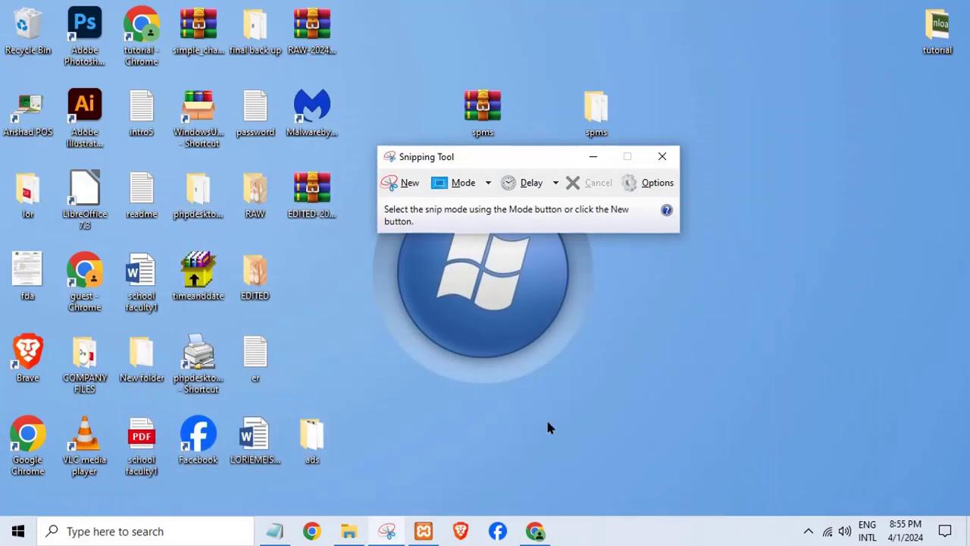
pyautogui.click(662, 156)
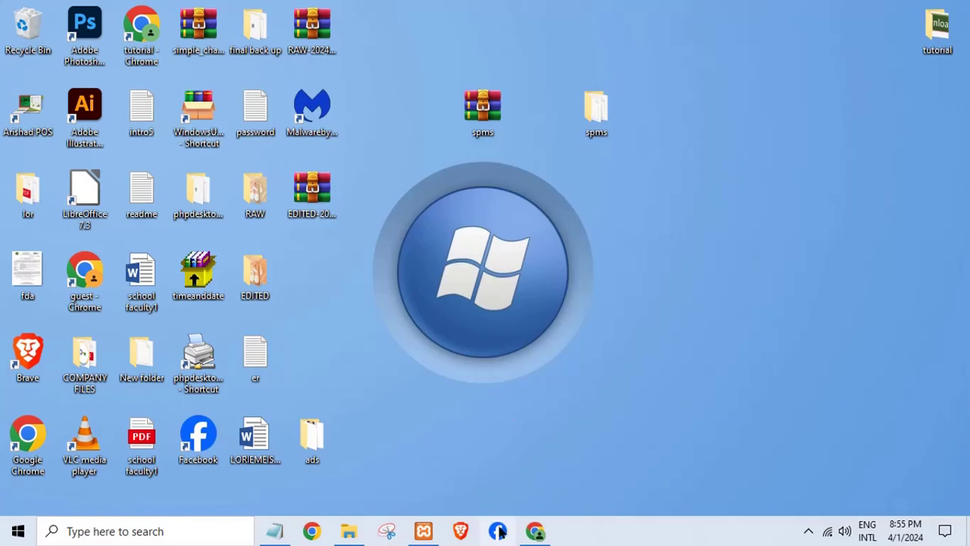
# Switch back to Chrome and review the administrator's Manage Account form, including the note on leaving the password blank, without updating anything.
pyautogui.click(535, 532)
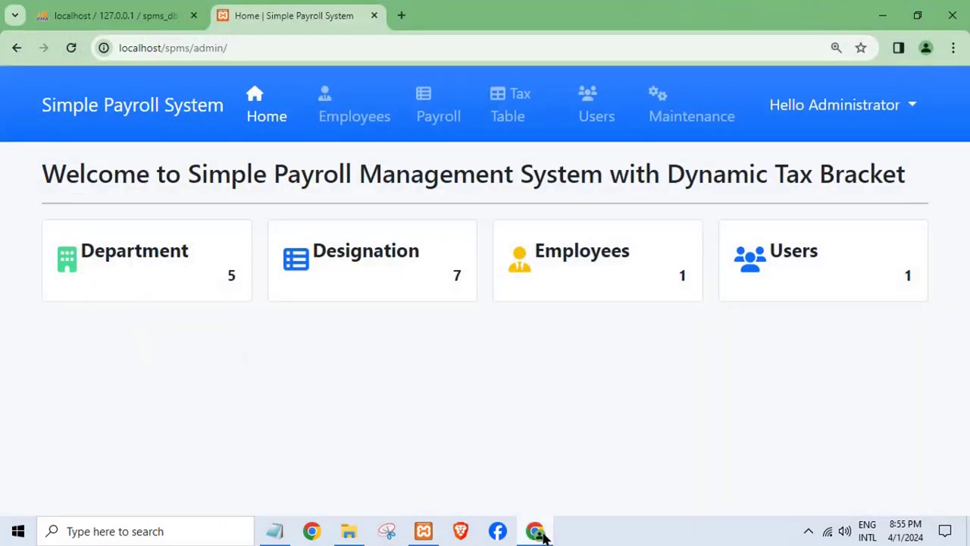
pyautogui.click(861, 105)
pyautogui.click(813, 156)
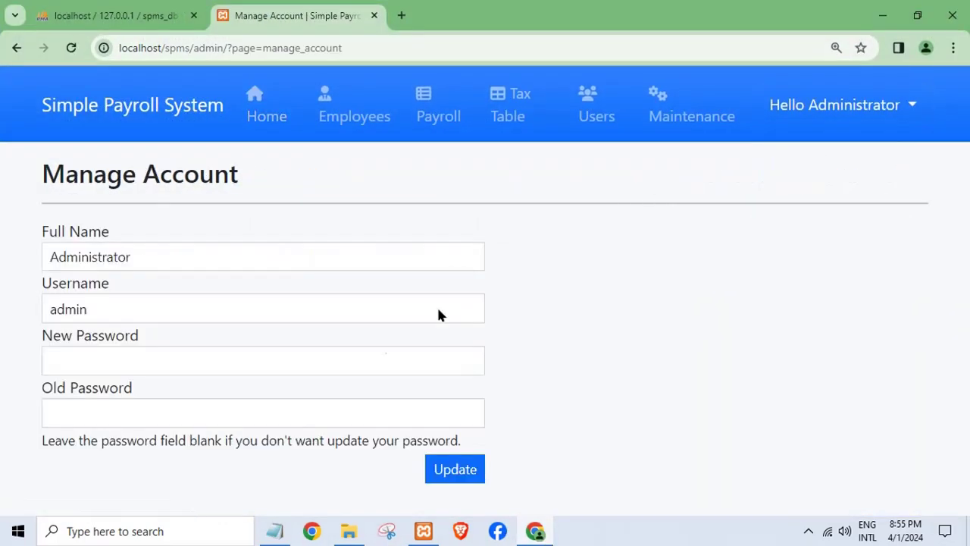
pyautogui.click(191, 411)
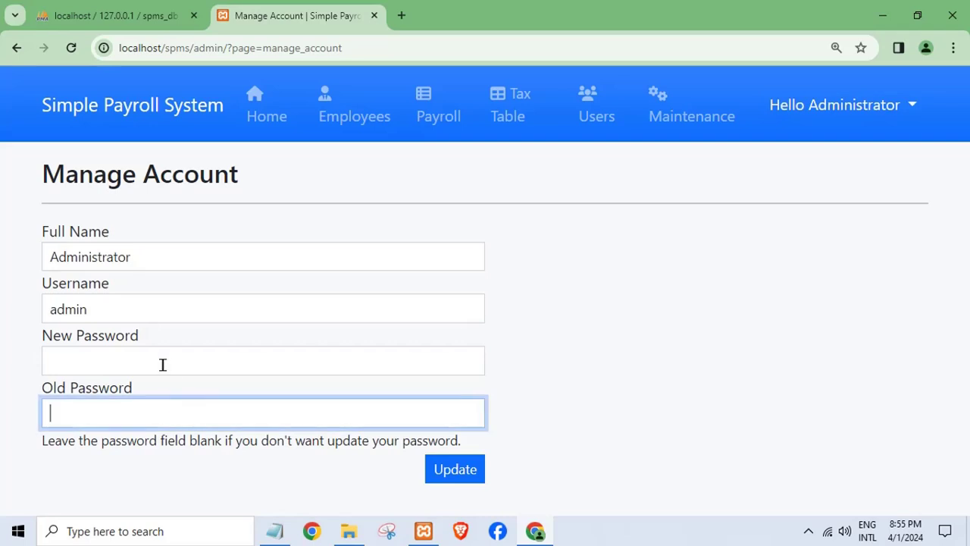
pyautogui.click(161, 361)
pyautogui.click(144, 307)
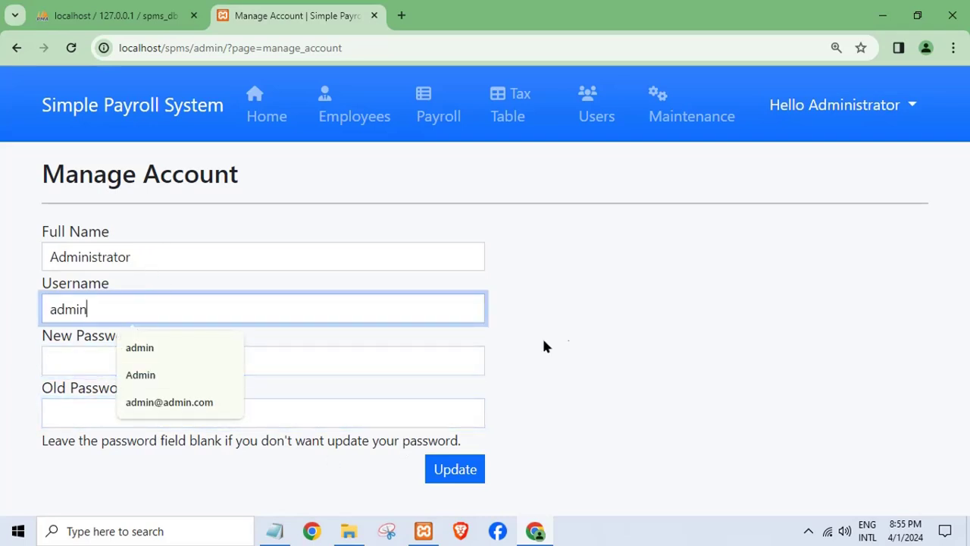
pyautogui.click(405, 379)
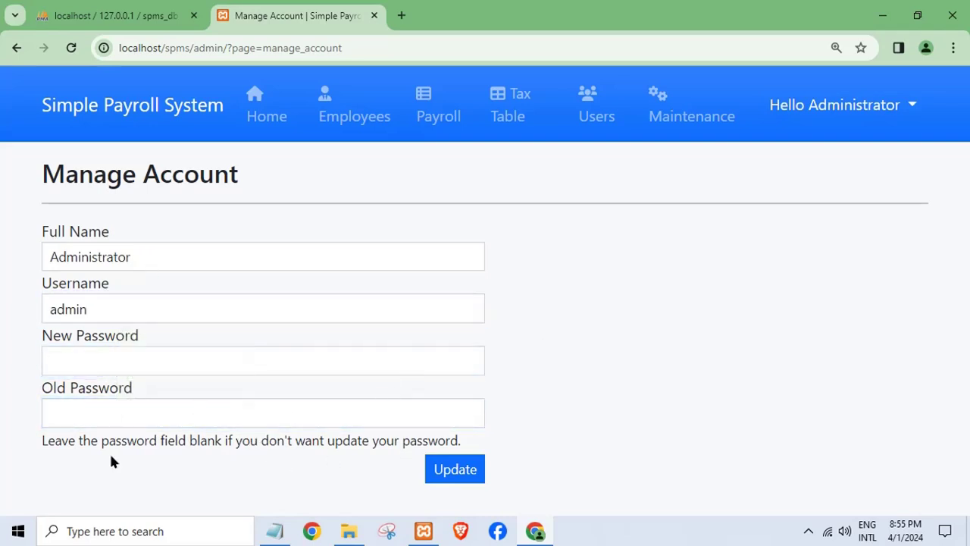
pyautogui.moveTo(37, 440); pyautogui.dragTo(505, 433)
pyautogui.click(754, 402)
# Revisit the Maintenance page and log the administrator out of the payroll system.
pyautogui.click(700, 129)
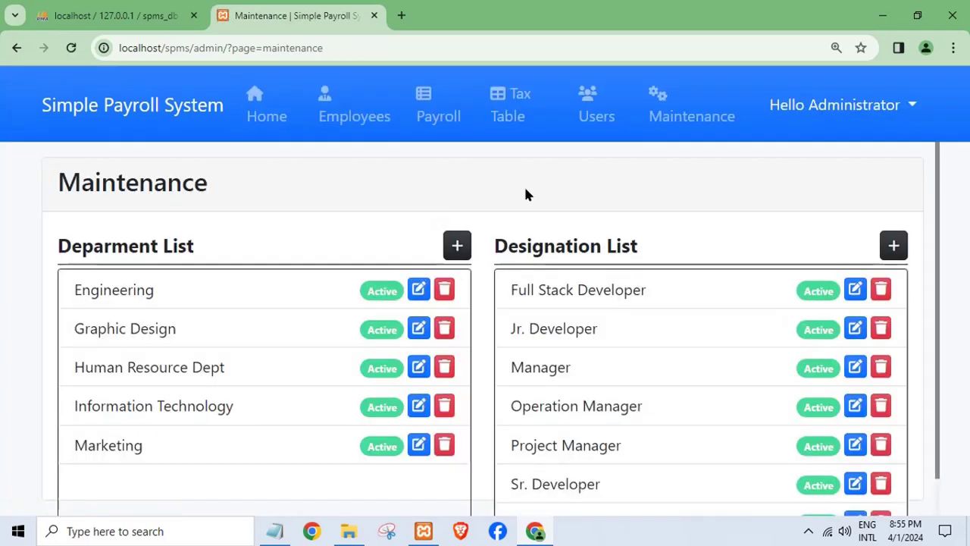
pyautogui.click(827, 103)
pyautogui.click(800, 182)
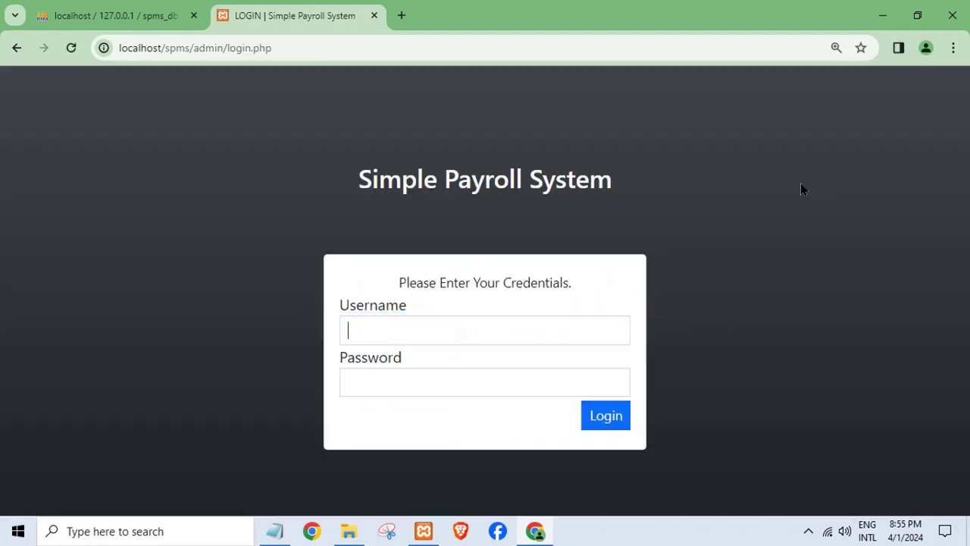
# Switch to the untitled Notepad note and replace its text with "thank you".
pyautogui.click(883, 15)
pyautogui.click(281, 533)
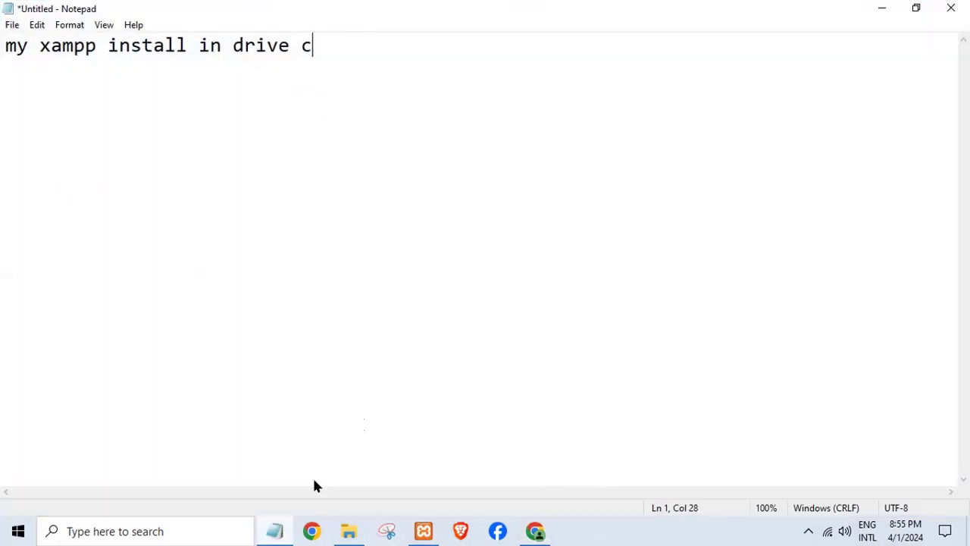
pyautogui.moveTo(427, 95); pyautogui.dragTo(1, 120)
pyautogui.write('tahn')
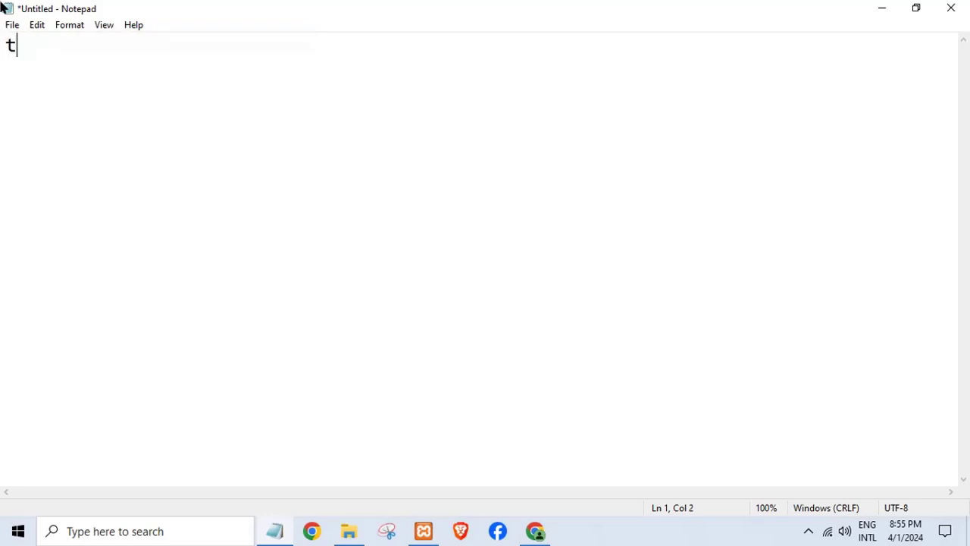
pyautogui.press('BackSpace')
pyautogui.press('BackSpace')
pyautogui.press('BackSpace')
pyautogui.write('hank you')
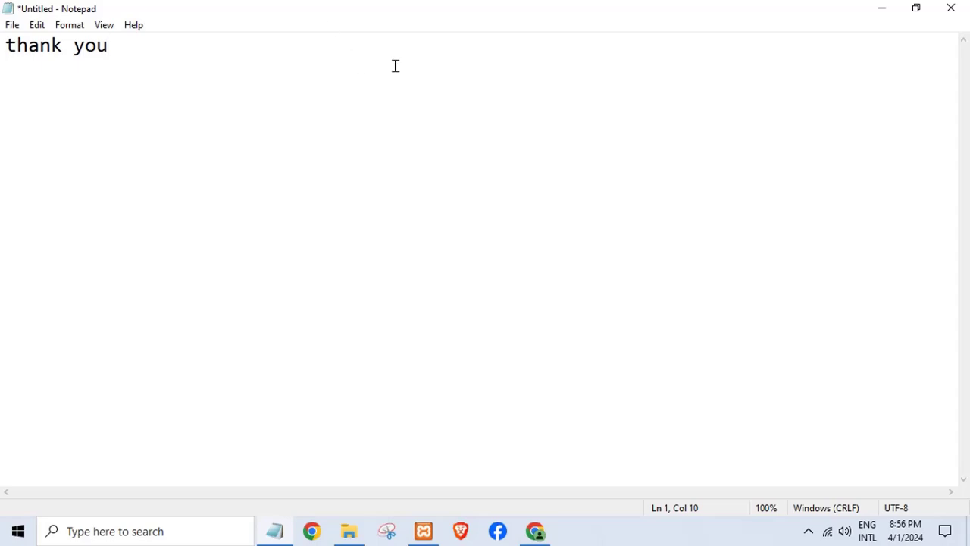
# Minimize the Notepad window and the browser window with the payroll login page.
pyautogui.click(883, 8)
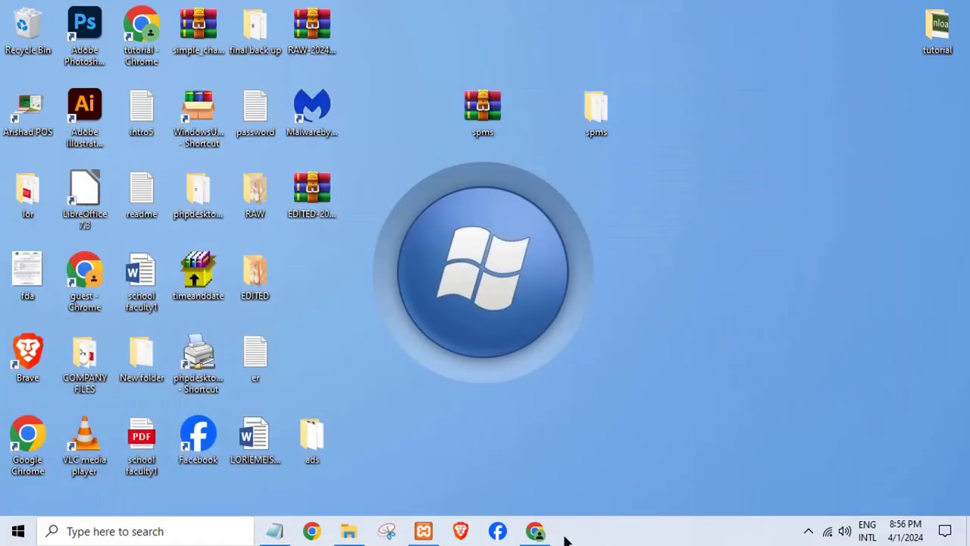
pyautogui.click(536, 533)
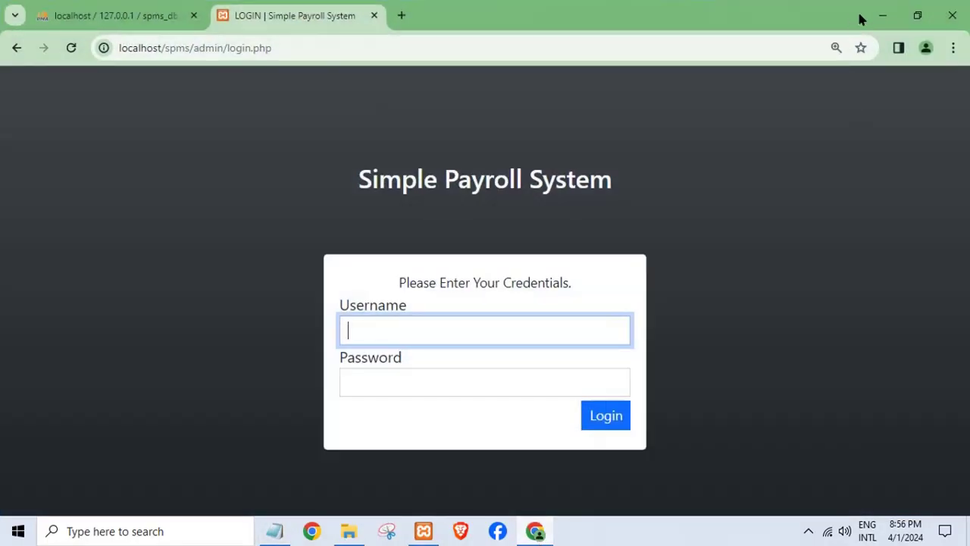
pyautogui.click(879, 16)
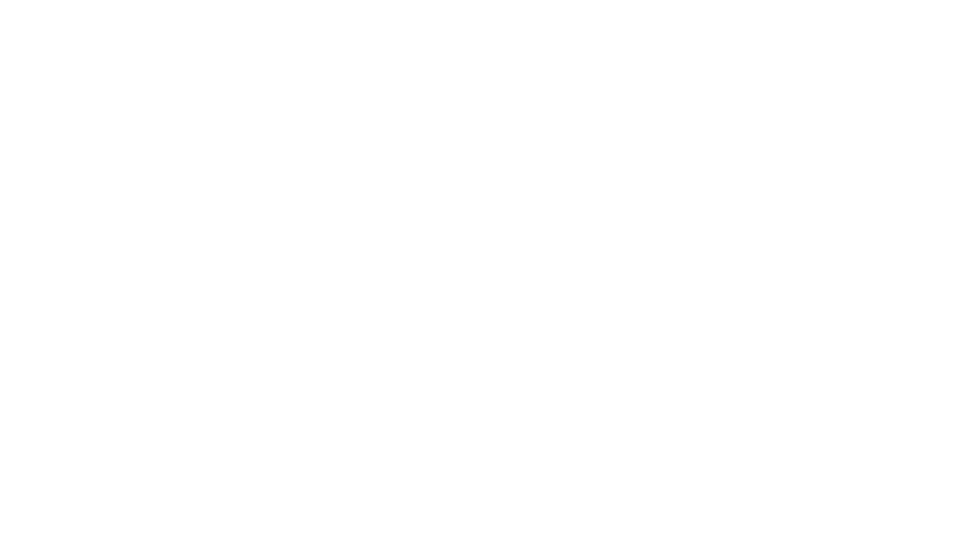